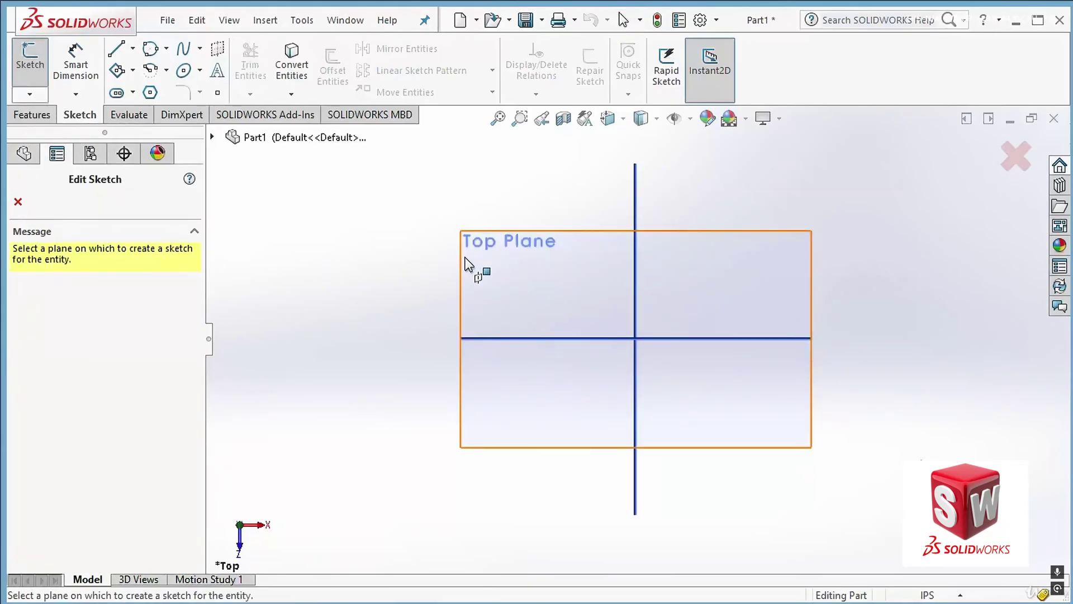
# Start Sketch2 on the Top Plane and arm the Spline tool.
pyautogui.click(466, 258)
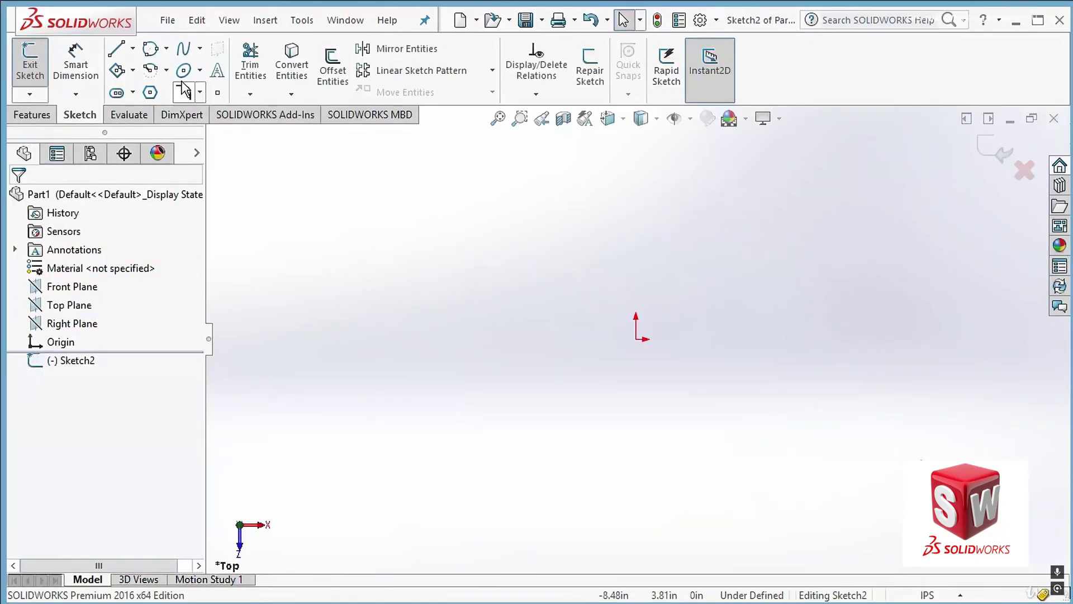
pyautogui.click(182, 49)
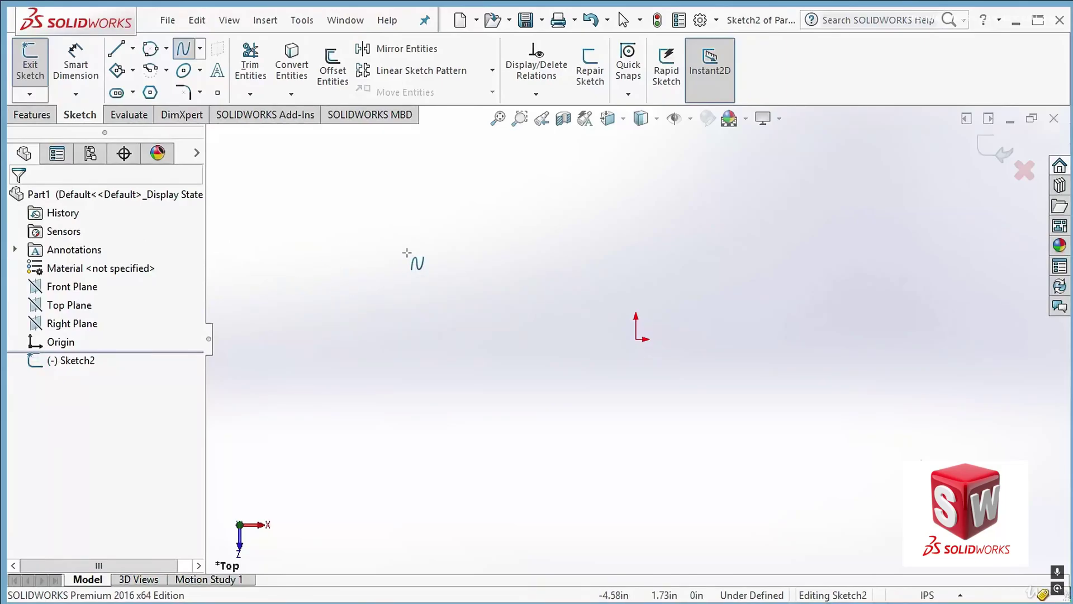
# Draw a closed spline loop around the origin, ending back on its first point.
pyautogui.click(384, 239)
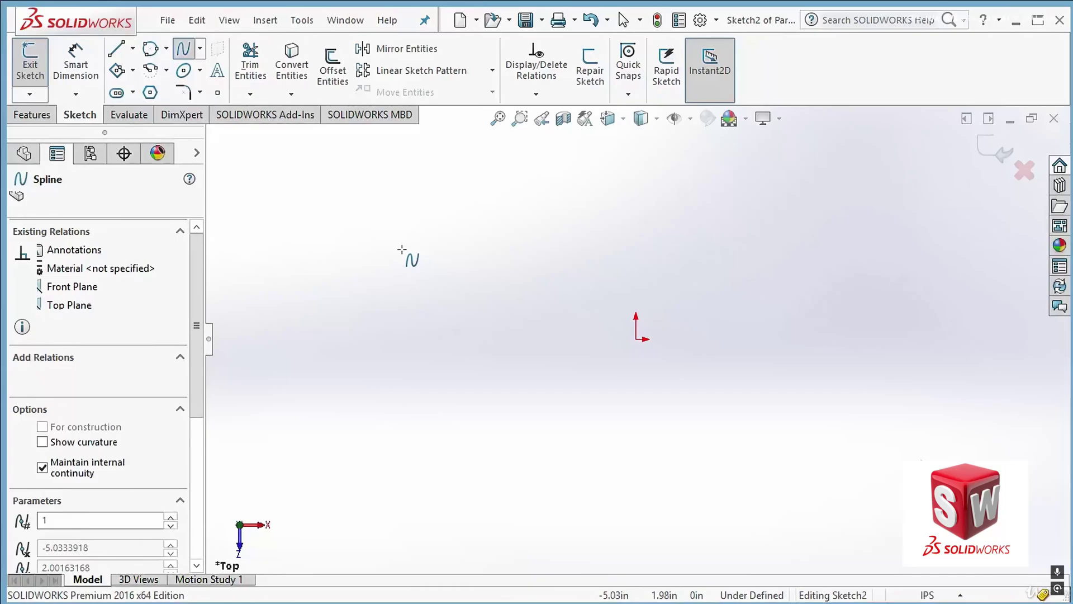
pyautogui.click(298, 269)
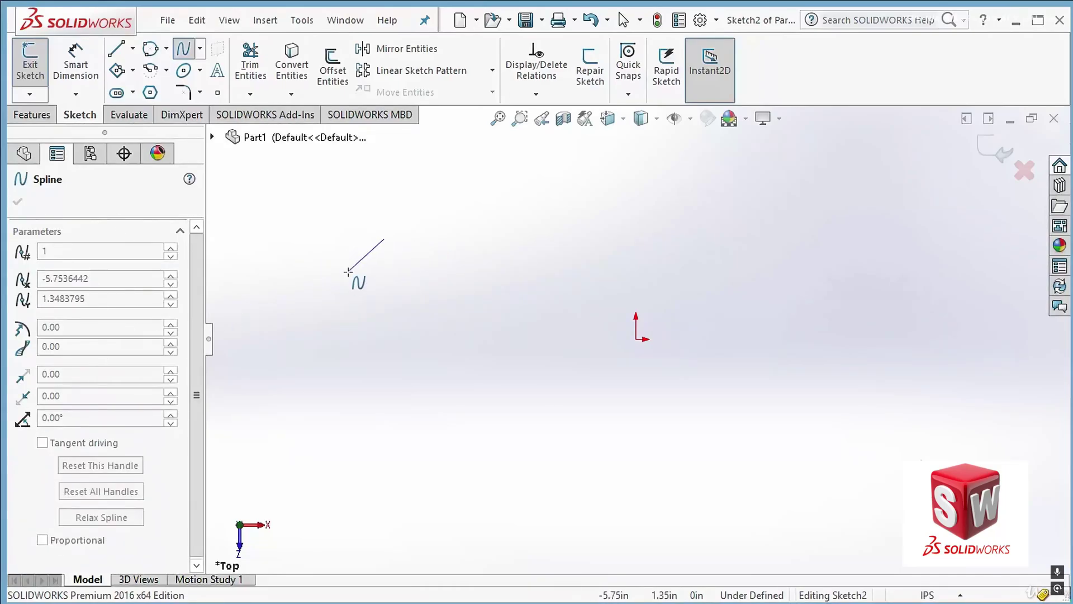
pyautogui.click(557, 226)
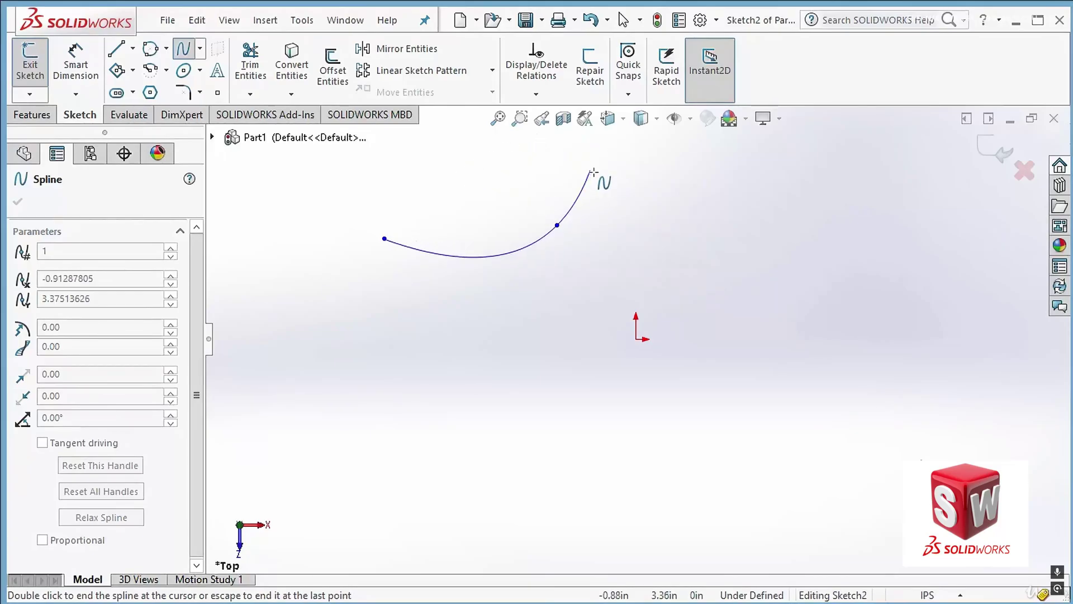
pyautogui.click(662, 163)
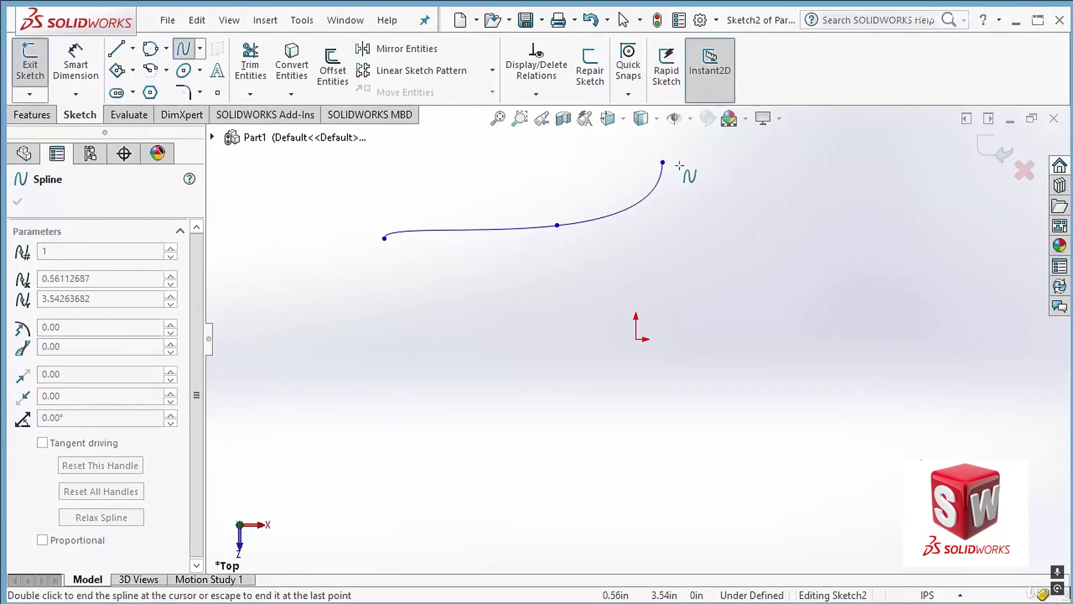
pyautogui.click(782, 273)
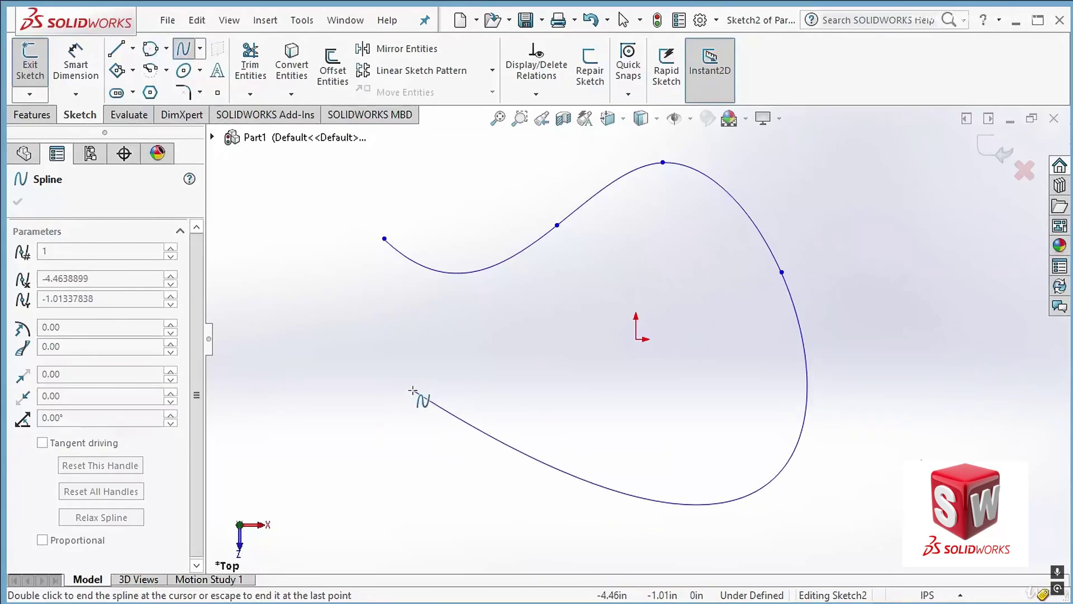
pyautogui.click(345, 389)
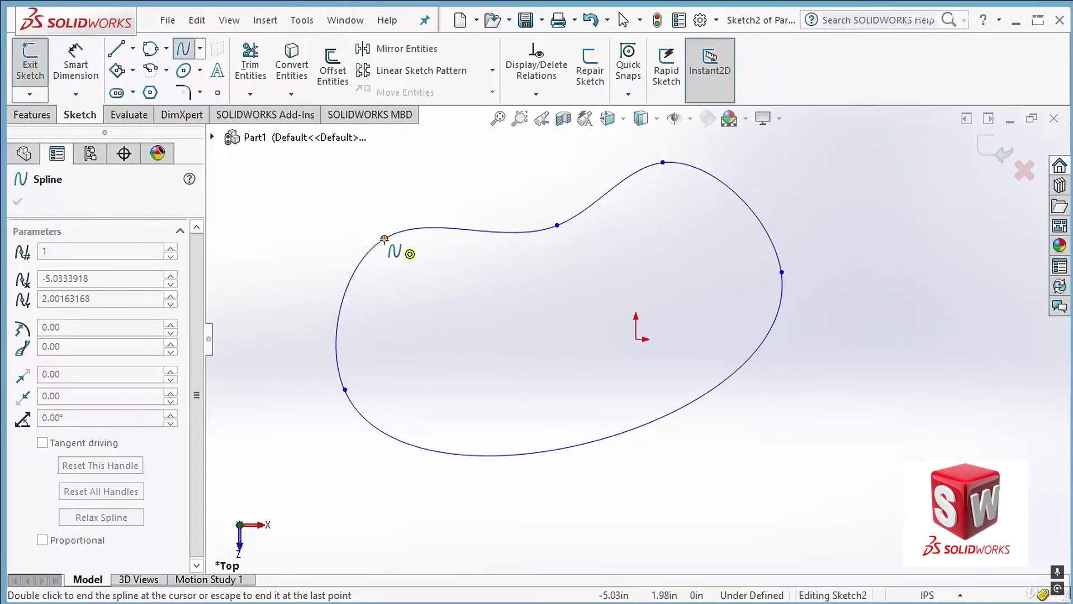
pyautogui.click(385, 239)
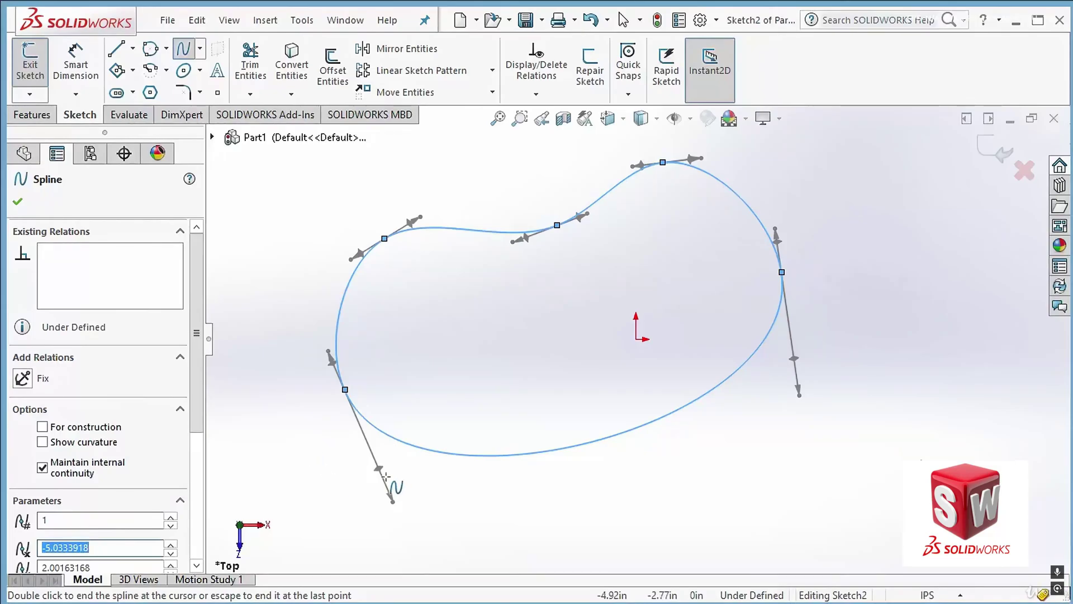
# Reshape the spline's left side by dragging its lower-left and upper-left tangent handles.
pyautogui.moveTo(379, 469); pyautogui.dragTo(412, 476)
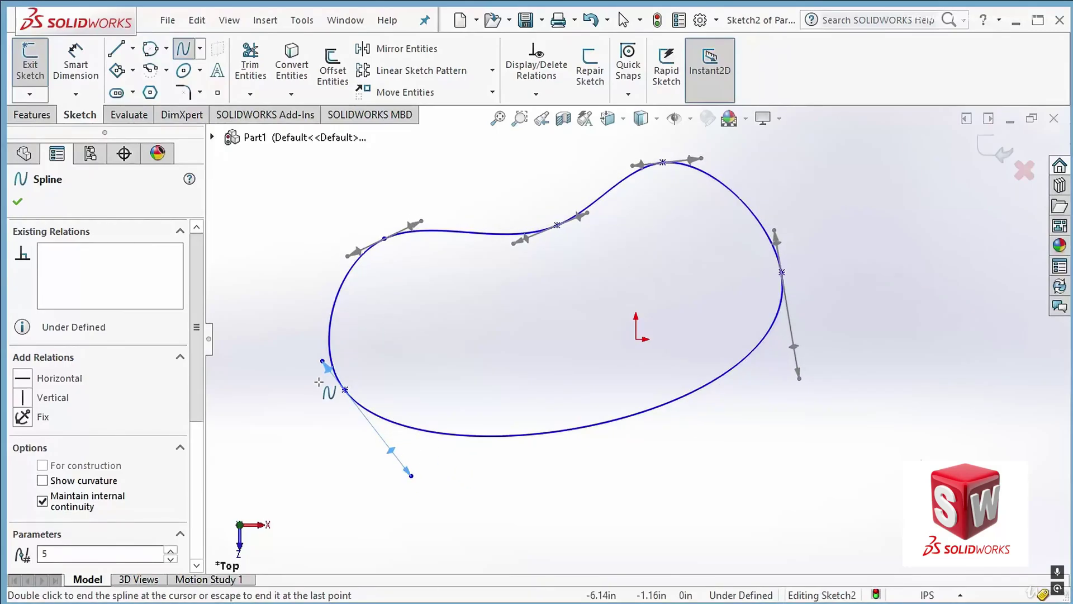
pyautogui.moveTo(324, 363)
pyautogui.mouseDown()
pyautogui.moveTo(296, 343)
pyautogui.moveTo(309, 357)
pyautogui.mouseUp()
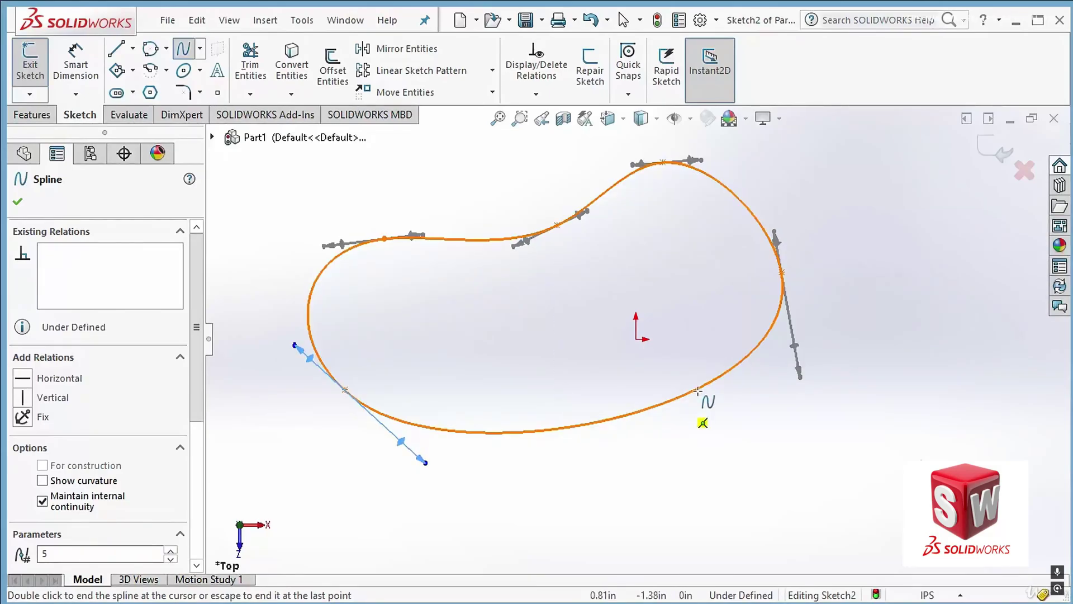
pyautogui.moveTo(202, 345); pyautogui.dragTo(214, 474)
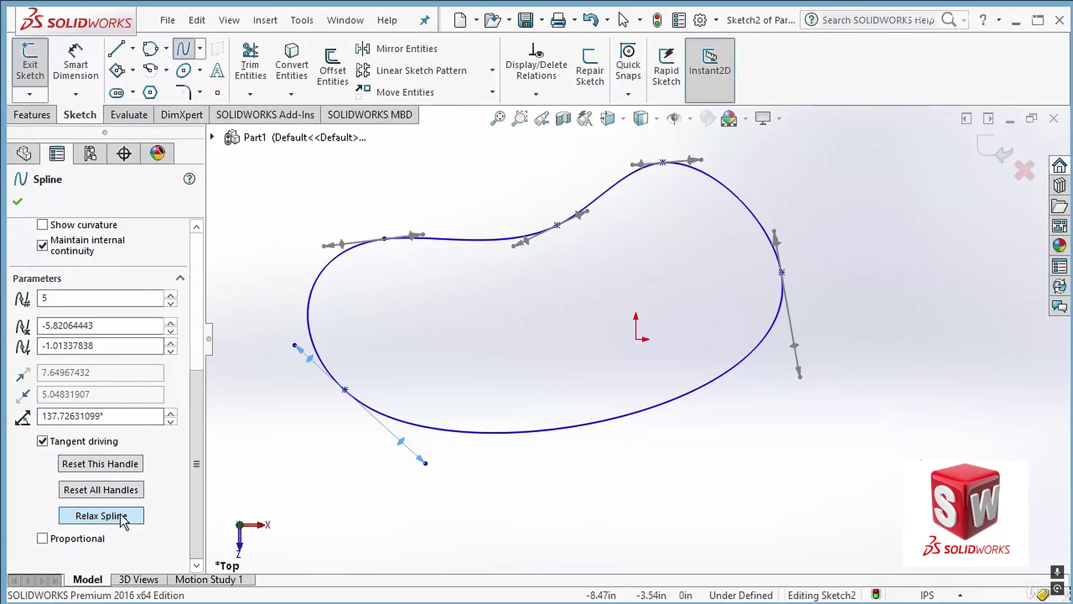
# Relax the spline, then flatten its lower edge and notch the top with a -83.93° tangent.
pyautogui.click(99, 516)
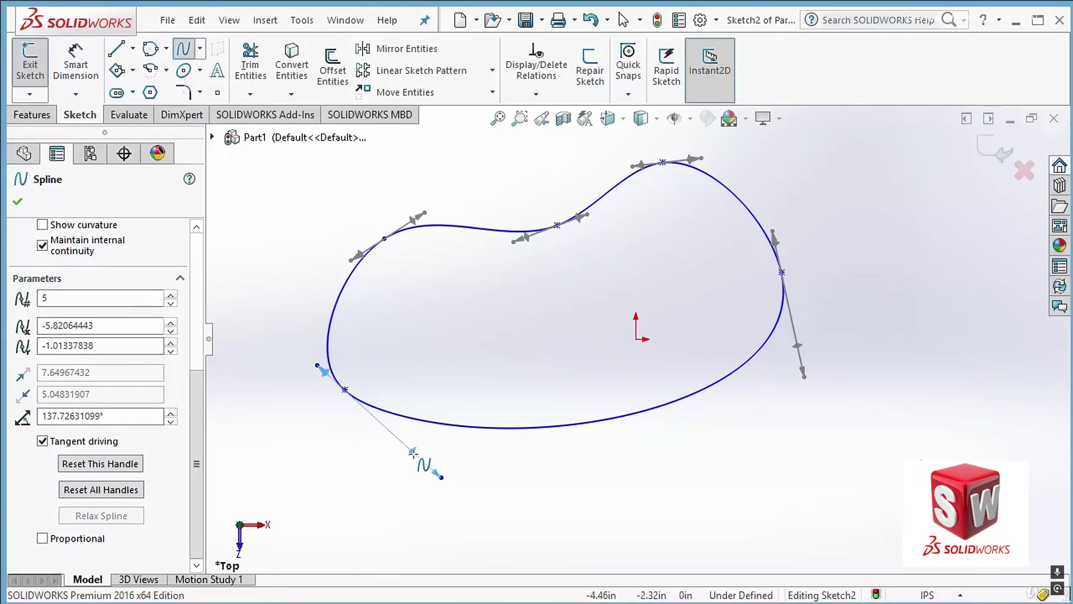
pyautogui.moveTo(412, 450); pyautogui.dragTo(401, 366)
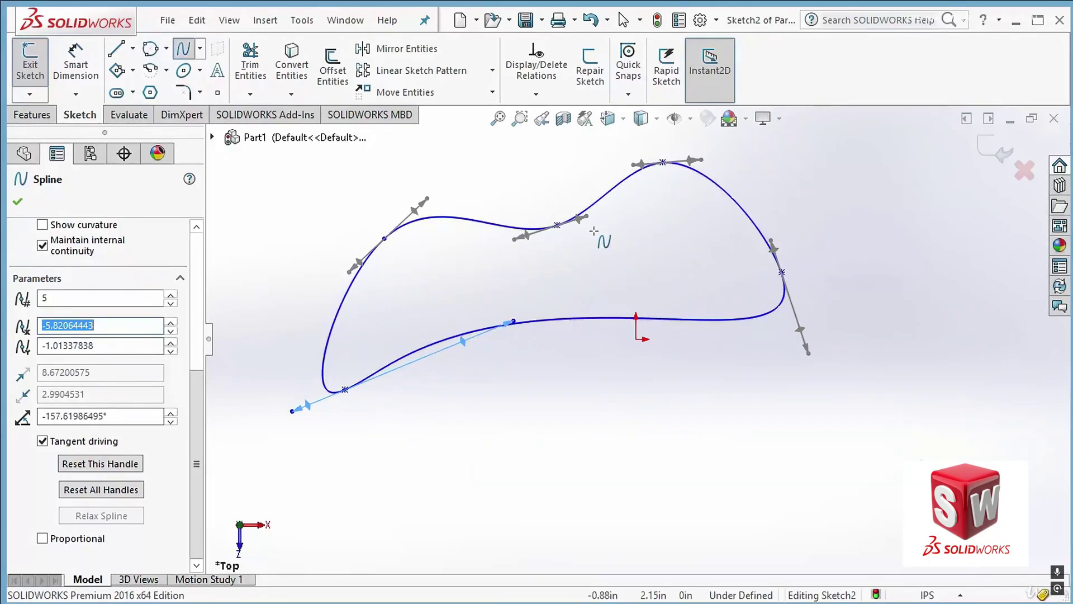
pyautogui.moveTo(591, 218); pyautogui.dragTo(519, 255)
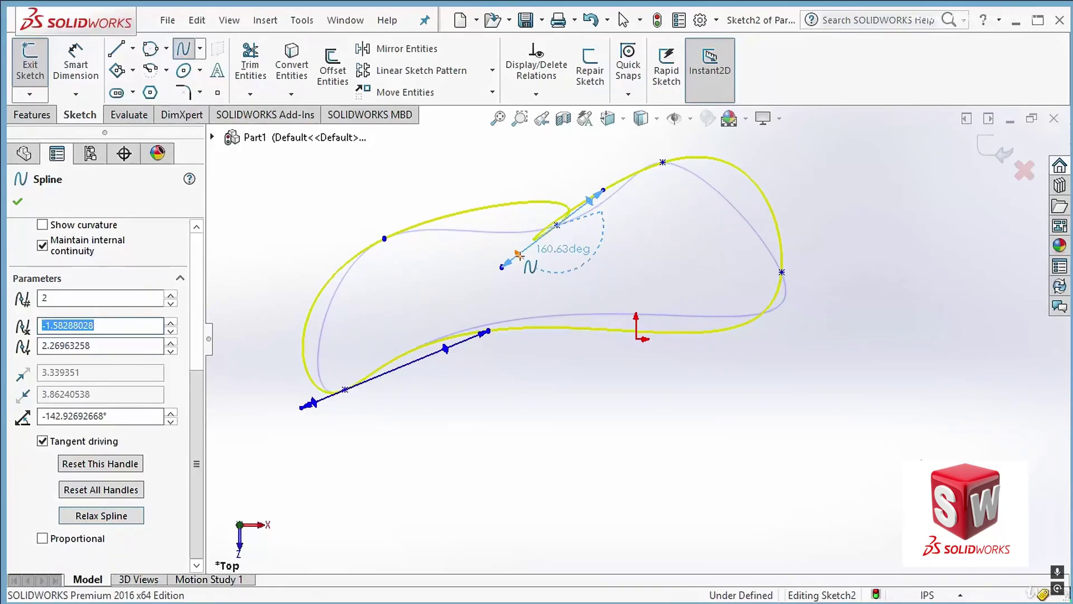
pyautogui.moveTo(519, 255); pyautogui.dragTo(561, 269)
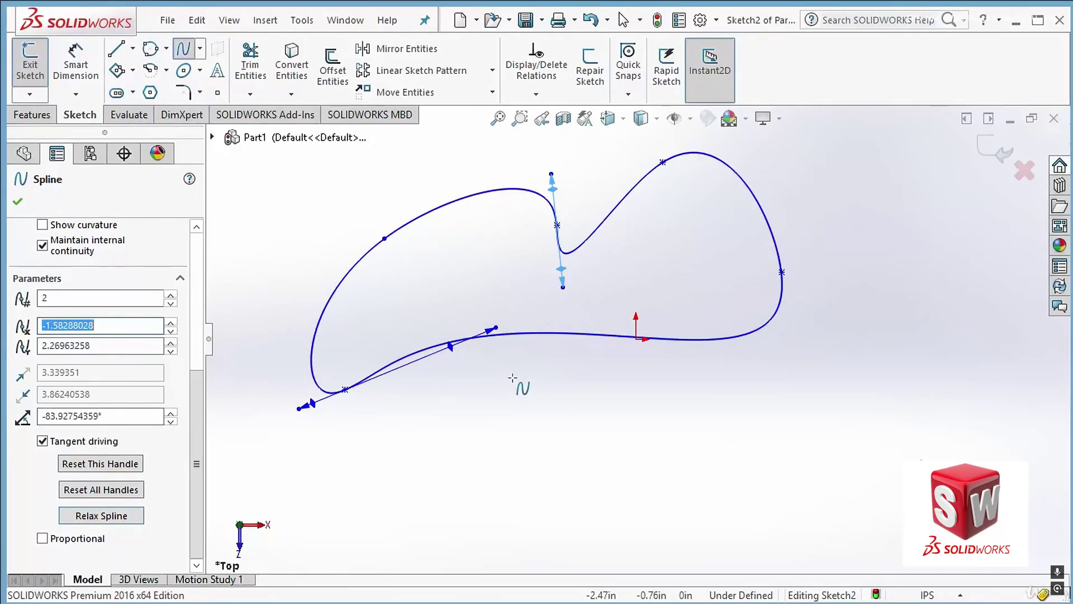
# Finish editing the notched spline and start a Bezier Style Spline.
pyautogui.click(17, 202)
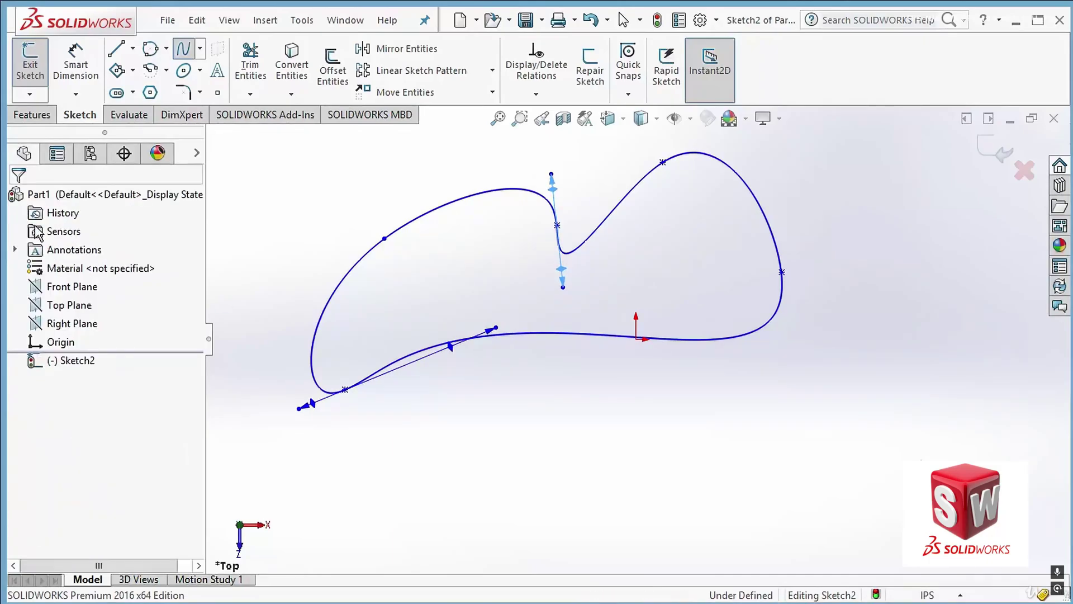
pyautogui.click(472, 437)
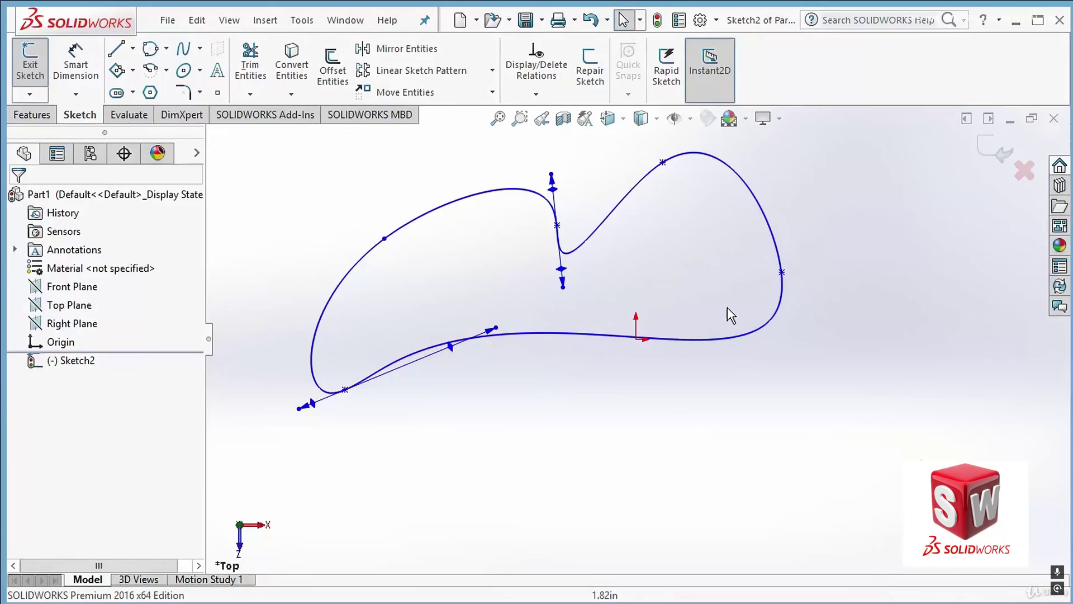
pyautogui.click(764, 213)
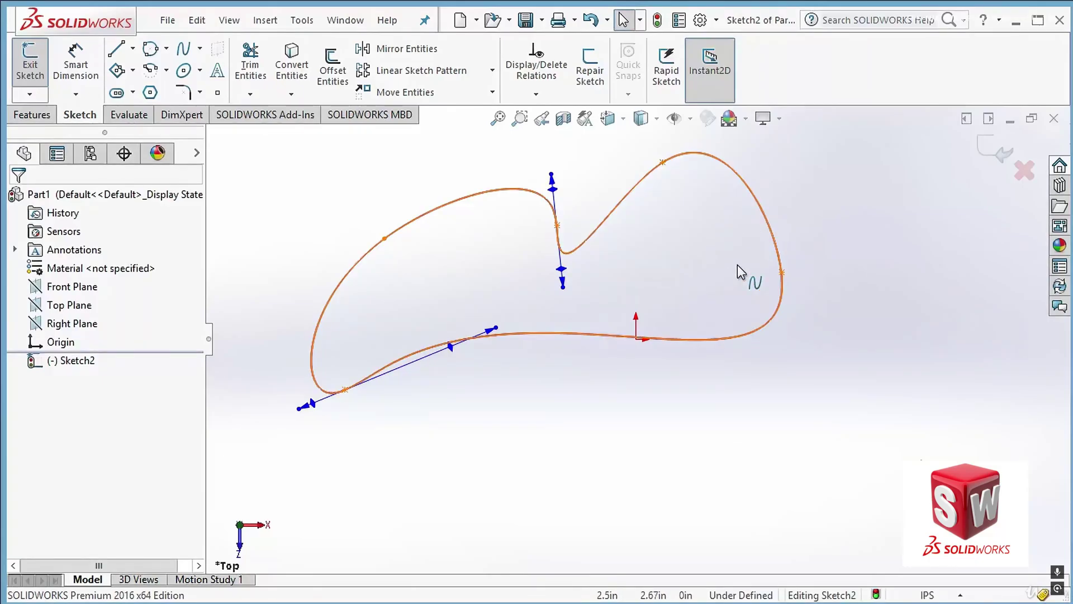
pyautogui.click(863, 250)
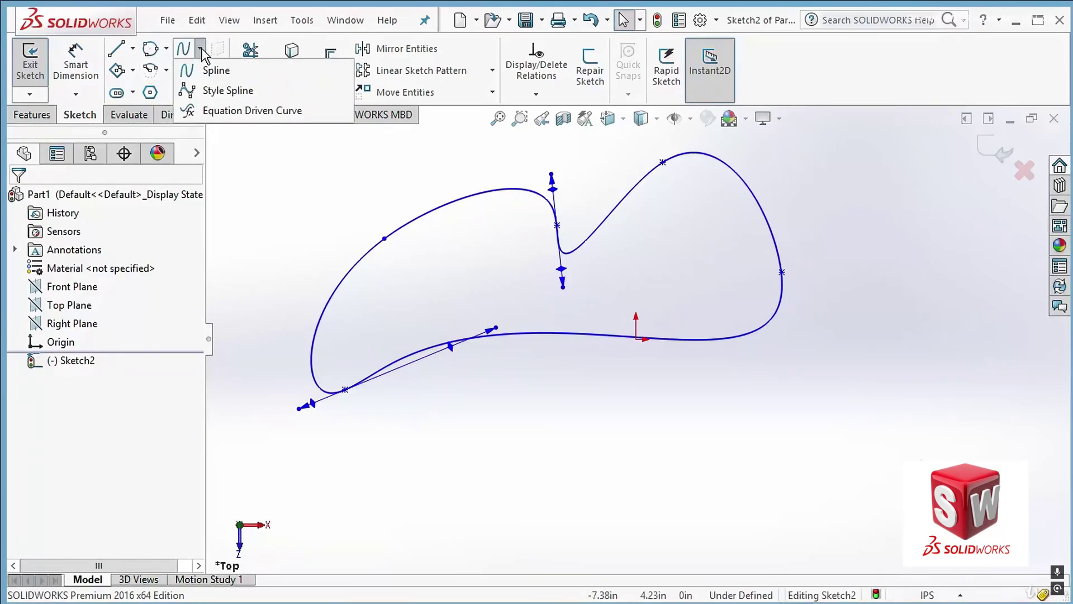
pyautogui.click(234, 92)
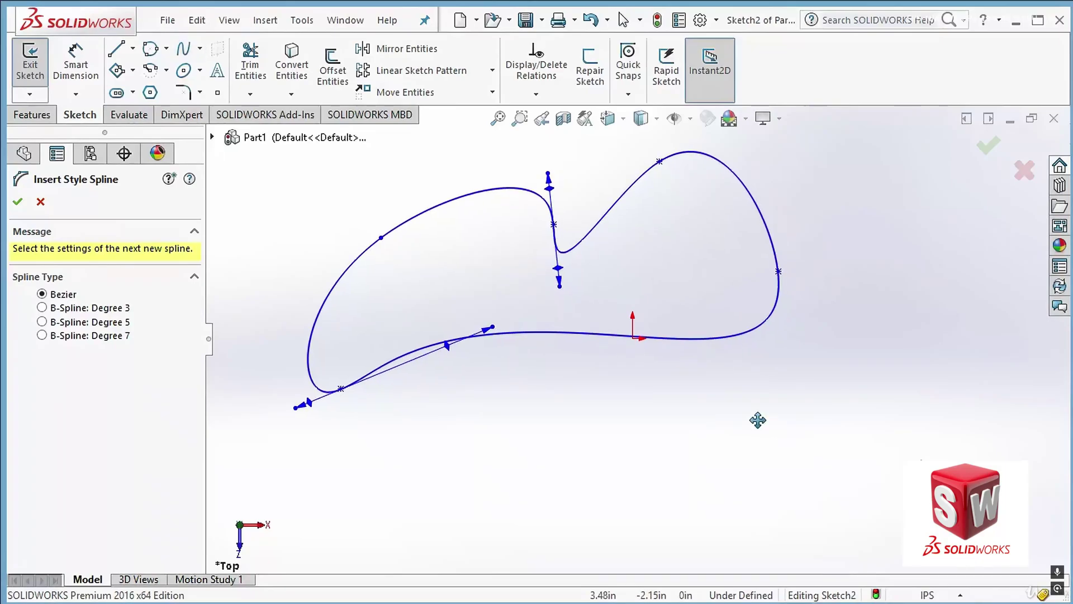
pyautogui.scroll(-6, 615, 304)
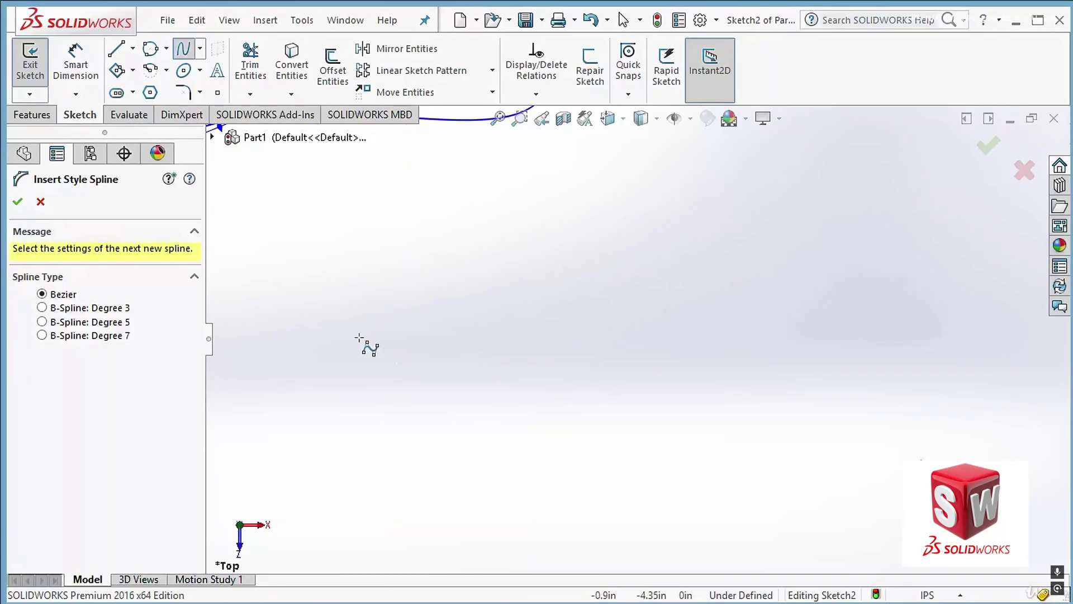
# Draw an open S-shaped Bezier style spline with five control points, ending lower right.
pyautogui.click(349, 353)
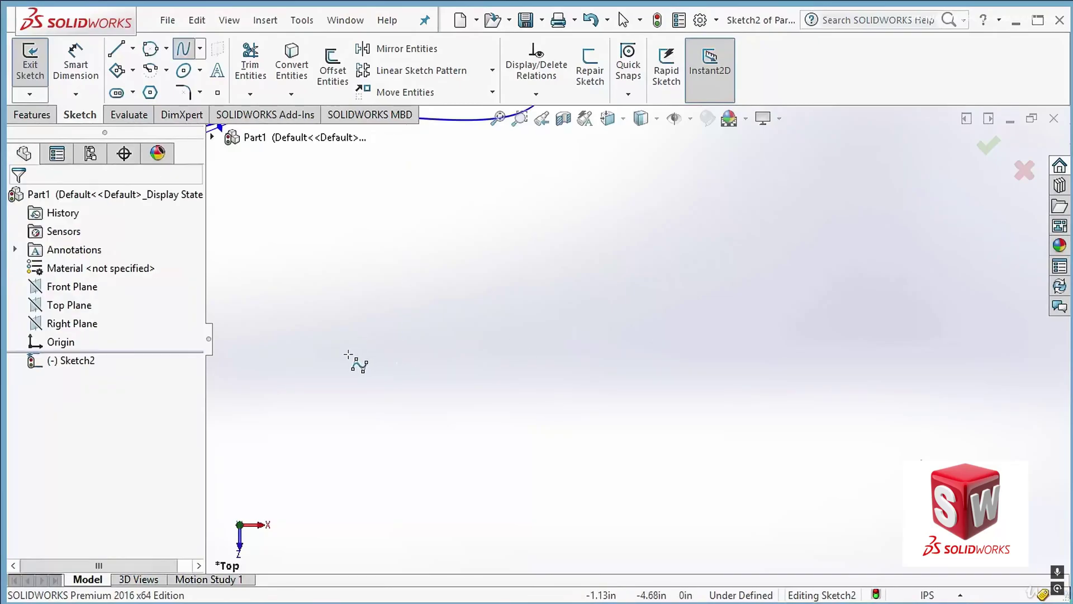
pyautogui.click(596, 330)
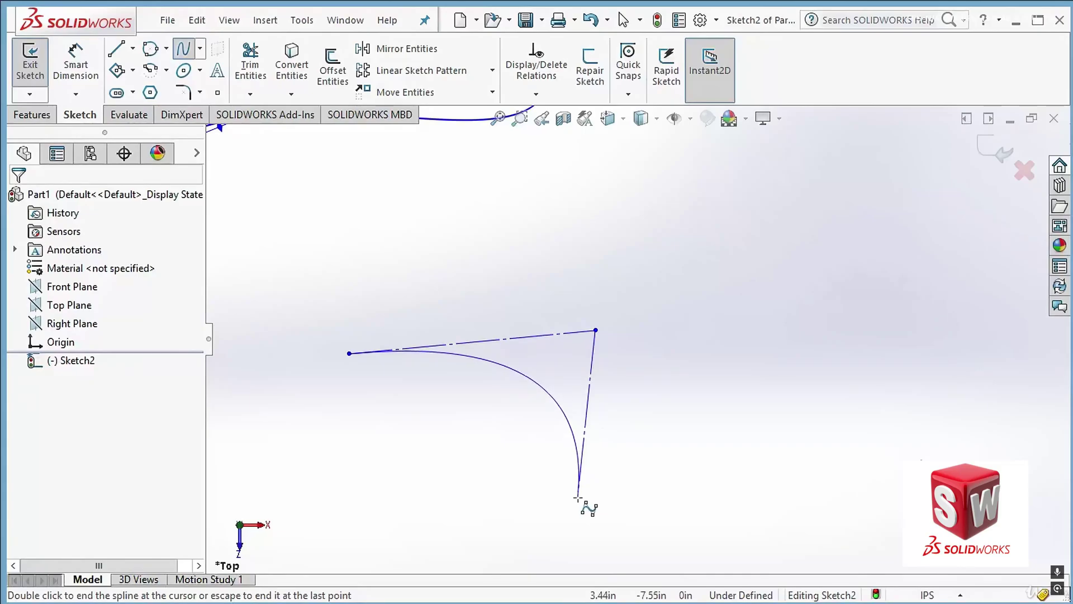
pyautogui.click(578, 497)
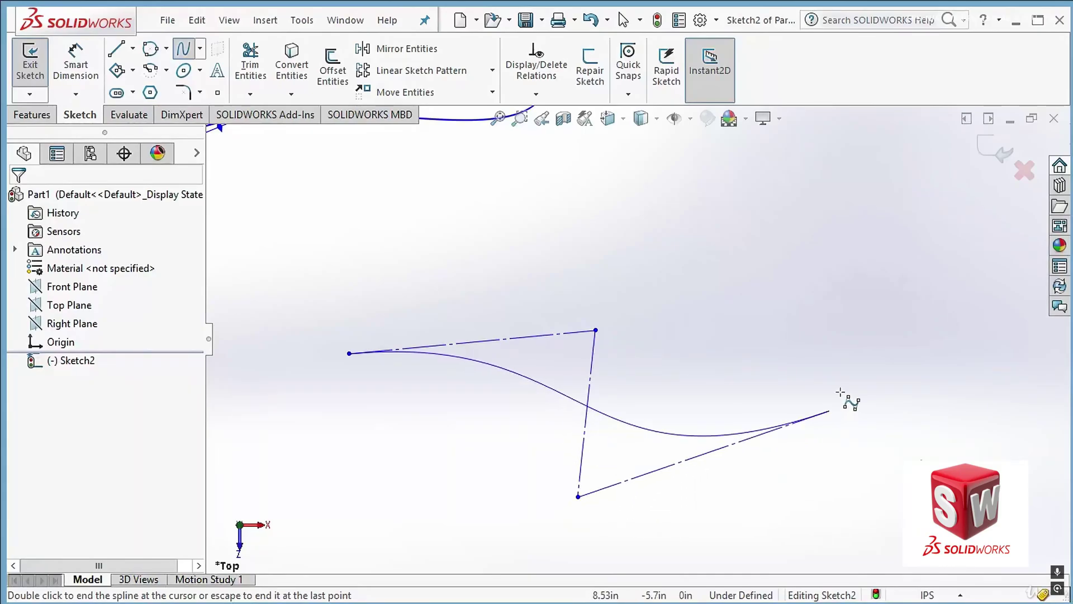
pyautogui.click(771, 311)
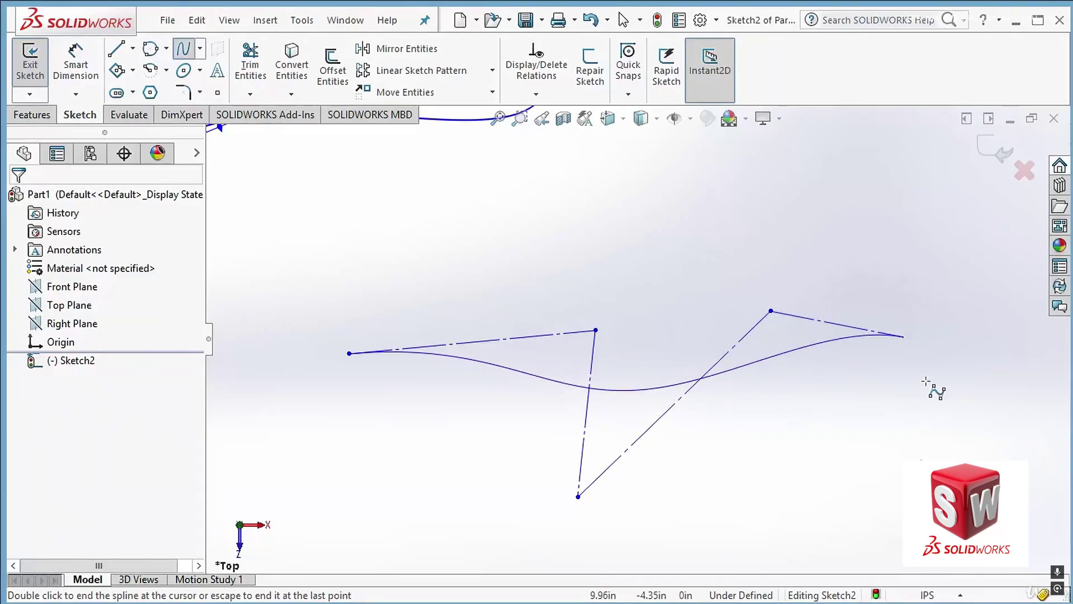
pyautogui.click(826, 471)
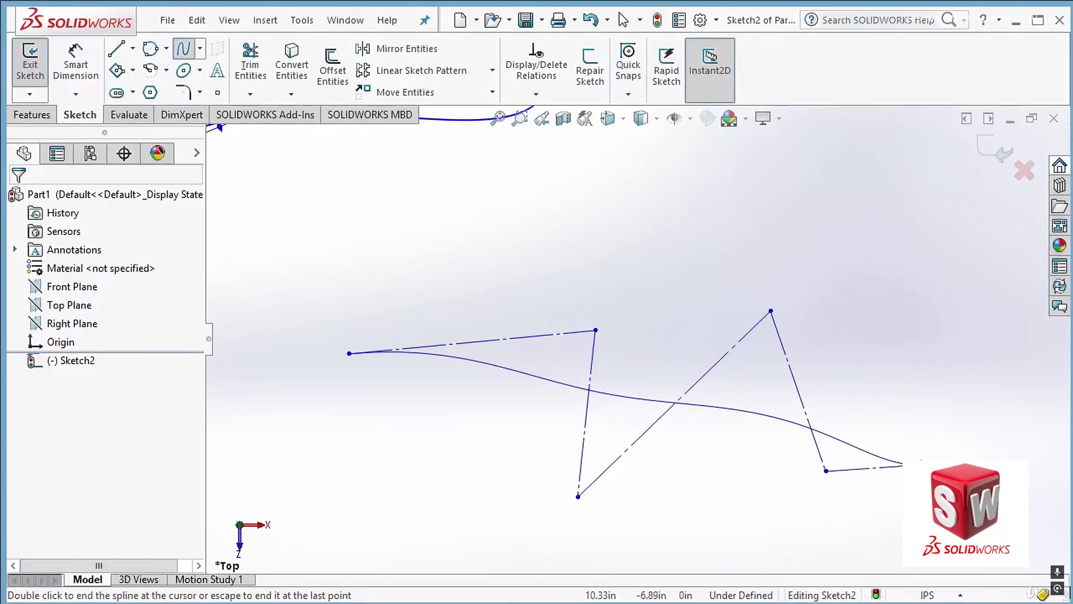
pyautogui.press('Escape')
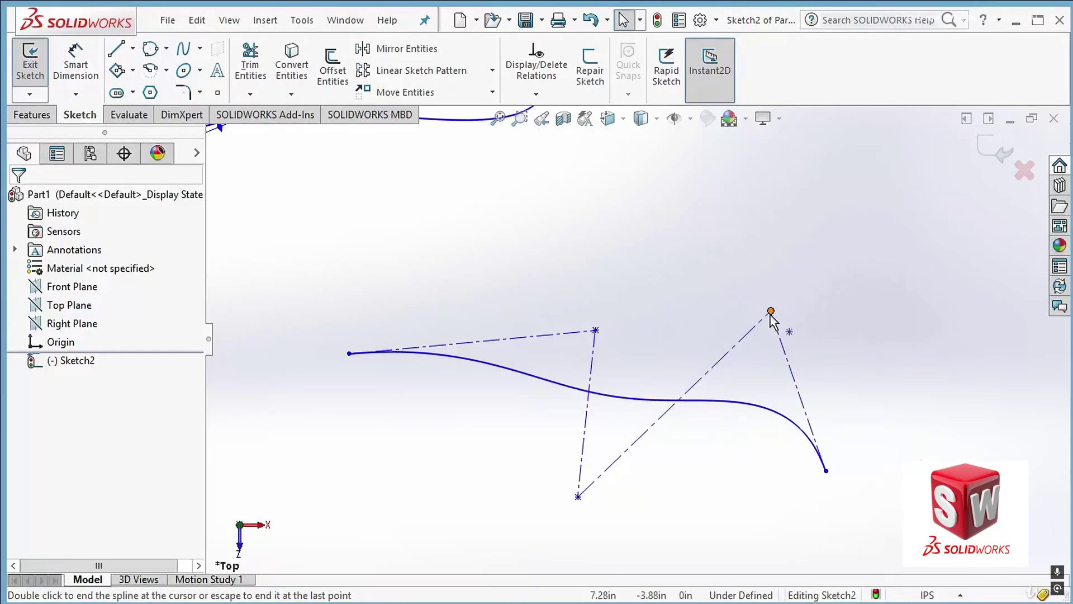
# Drag three of the style spline's control vertices to reshape the curve.
pyautogui.moveTo(772, 311); pyautogui.dragTo(846, 257)
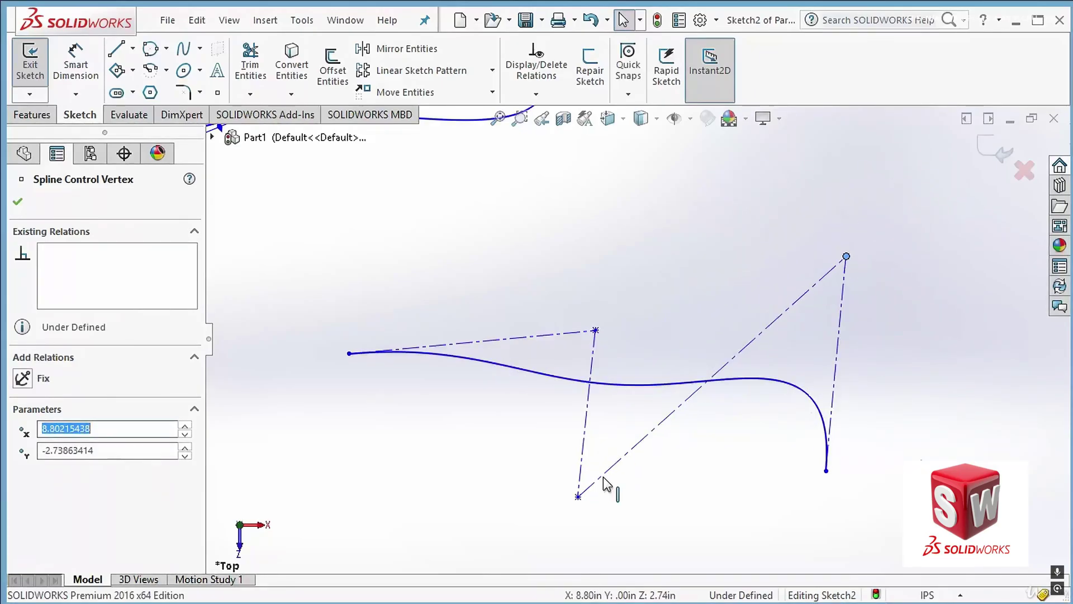
pyautogui.moveTo(584, 493); pyautogui.dragTo(560, 547)
pyautogui.moveTo(597, 331); pyautogui.dragTo(492, 204)
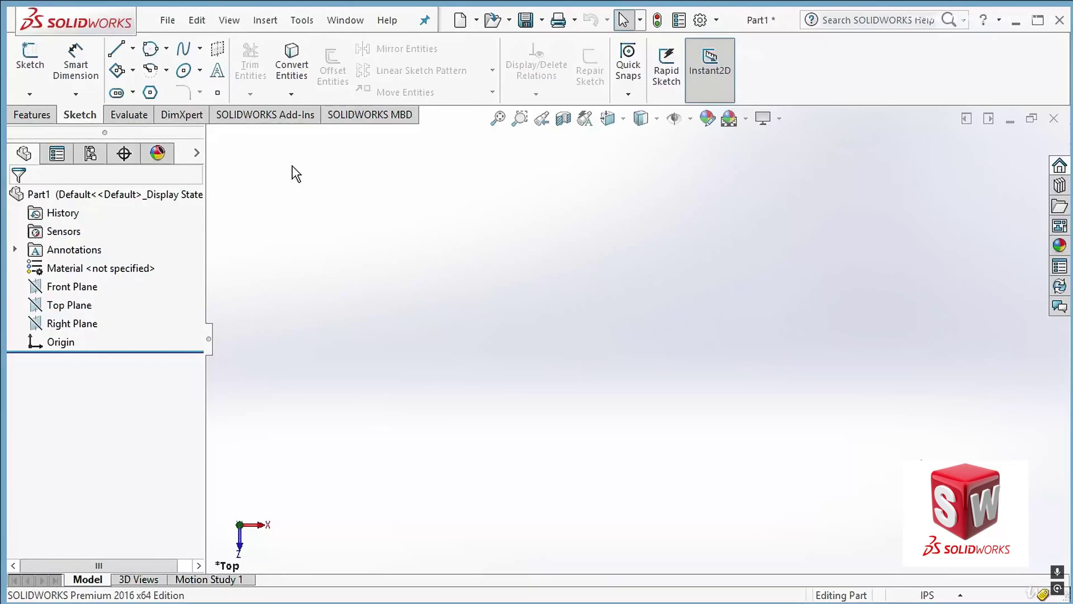
pyautogui.click(218, 93)
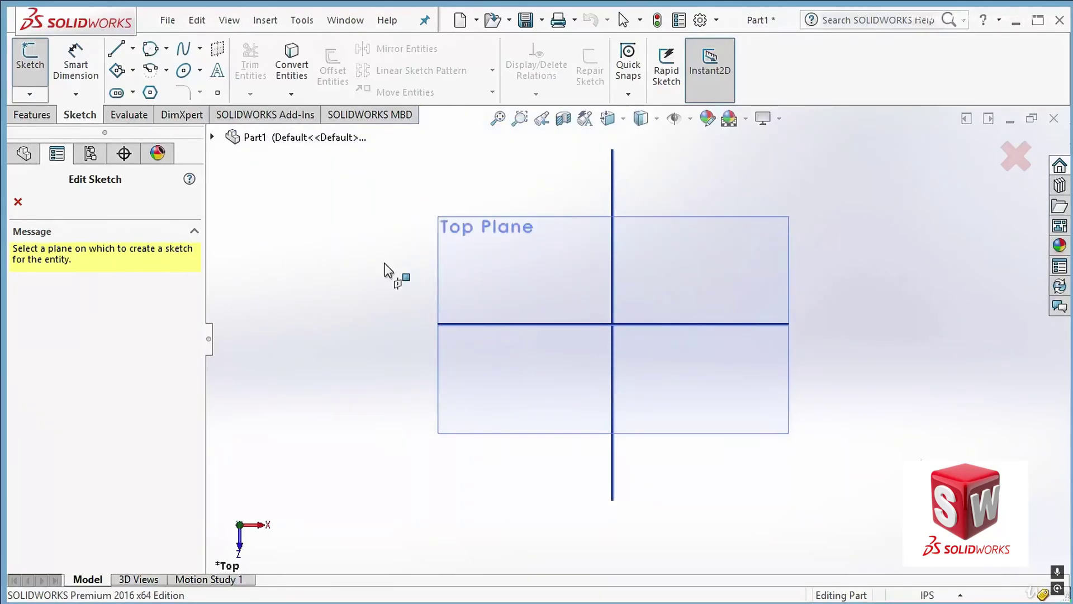
pyautogui.click(474, 217)
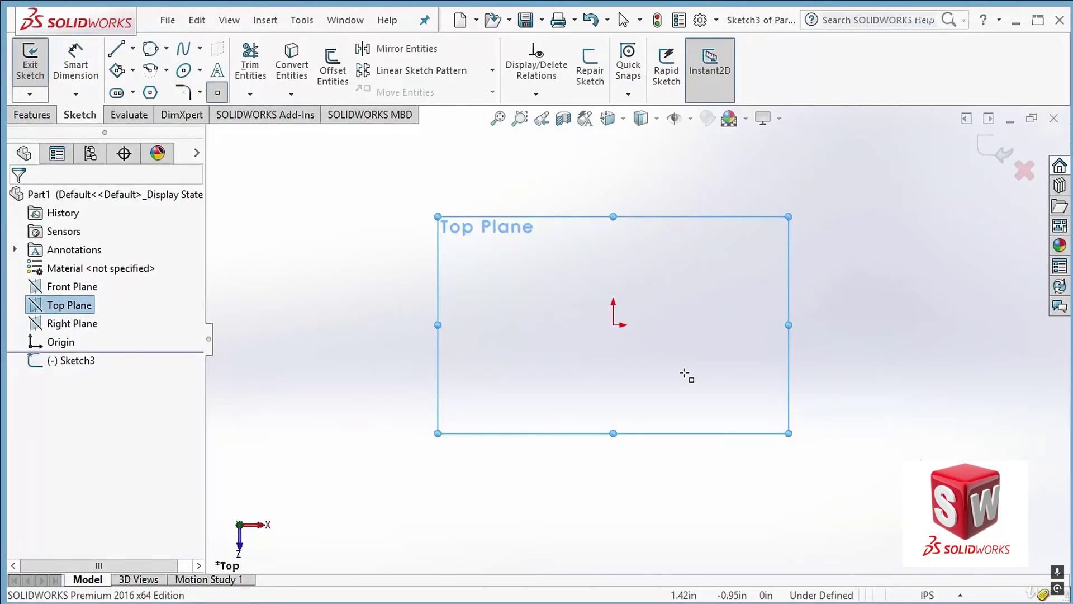
pyautogui.click(738, 373)
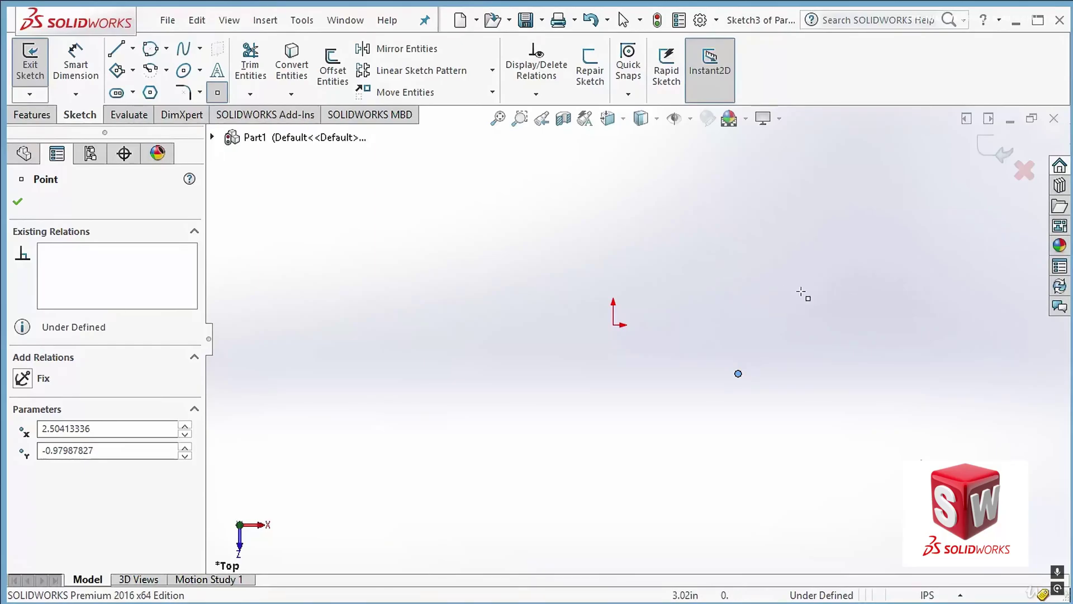
pyautogui.click(774, 291)
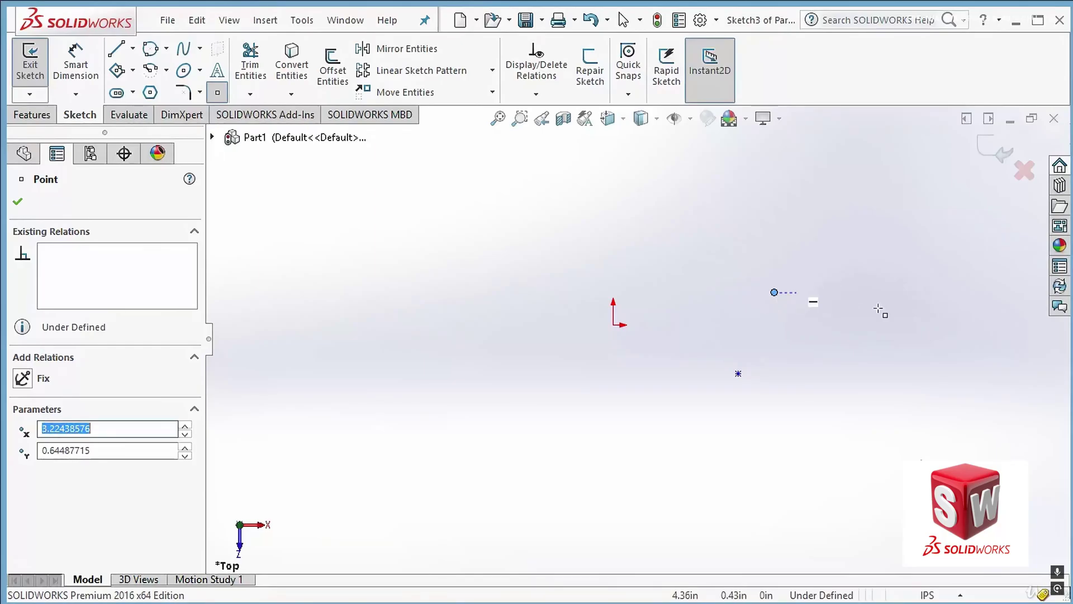
pyautogui.click(822, 347)
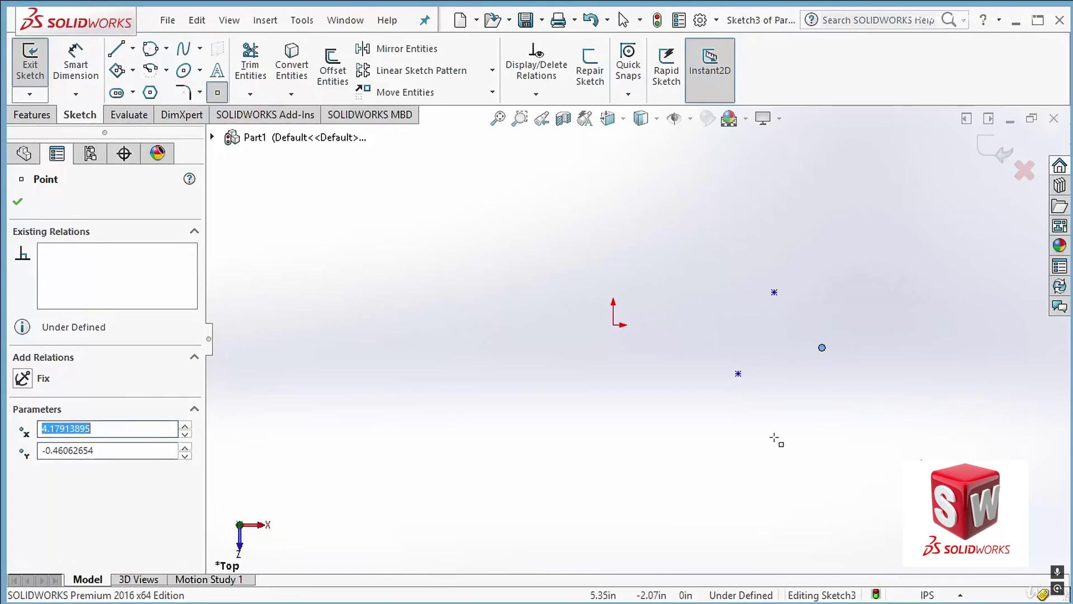
pyautogui.click(508, 413)
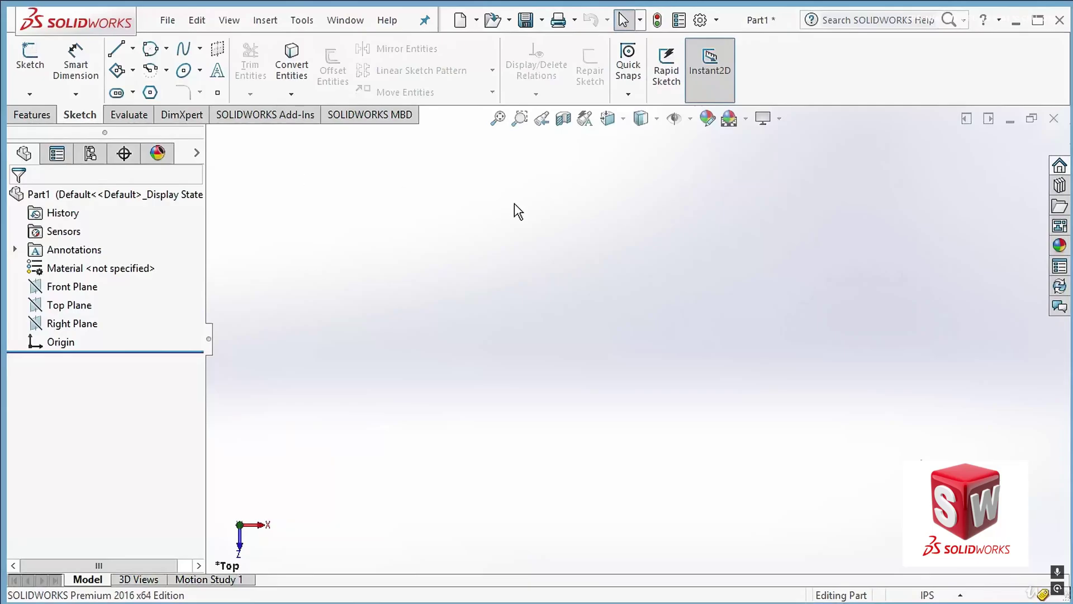
# Draw a large corner rectangle around the origin in a new Top Plane sketch.
pyautogui.click(132, 69)
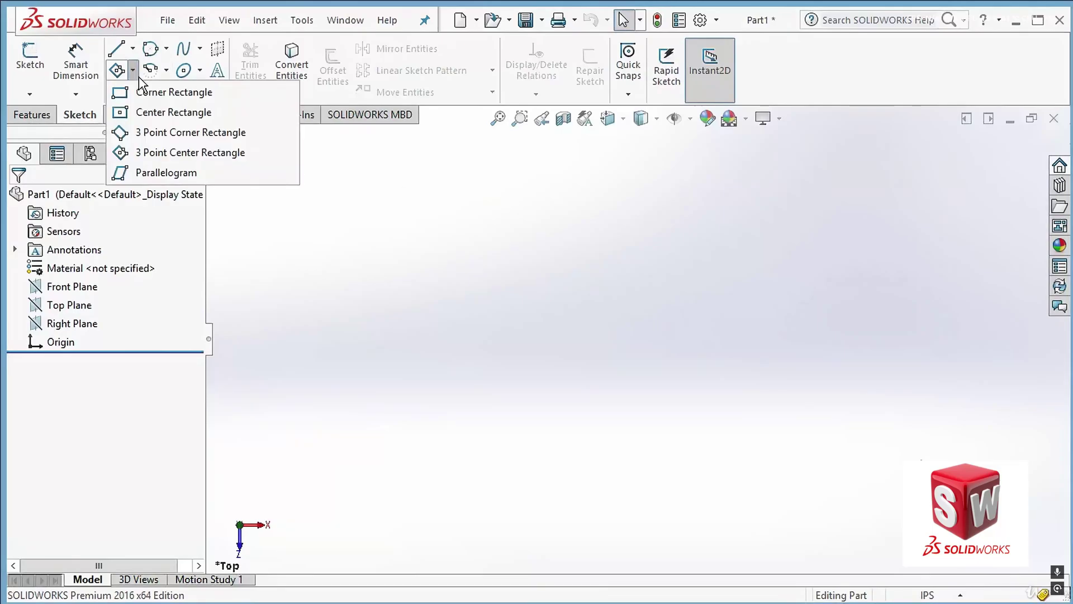
pyautogui.click(146, 92)
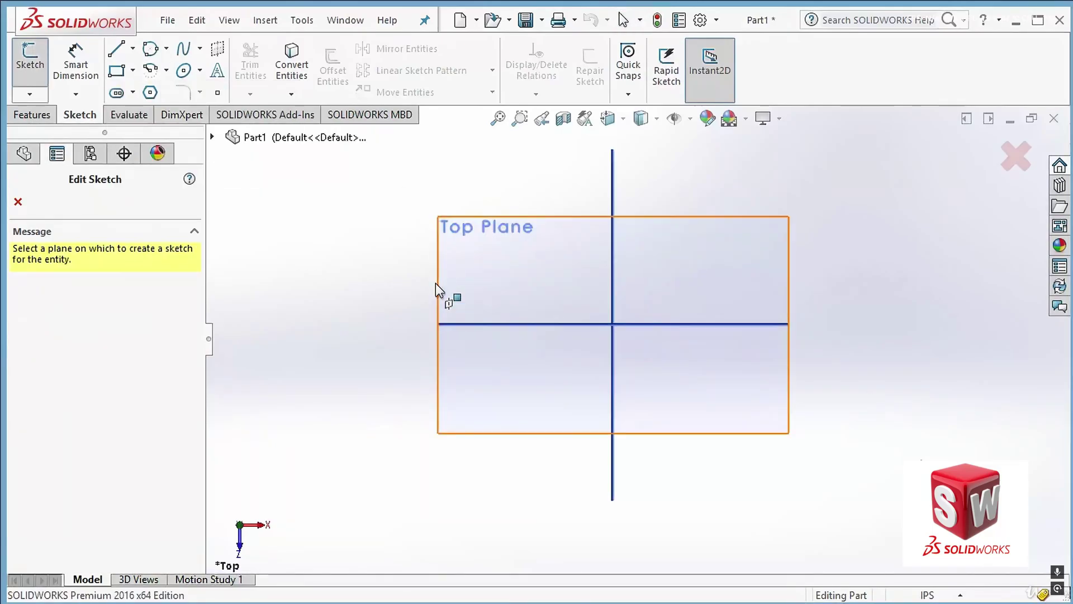
pyautogui.click(439, 245)
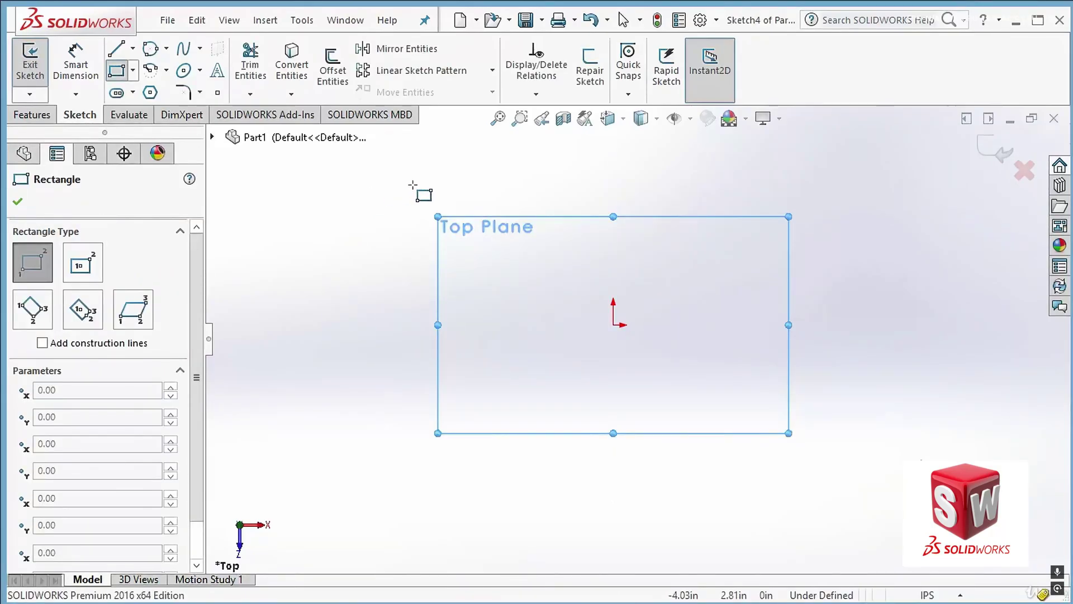
pyautogui.moveTo(412, 185)
pyautogui.mouseDown()
pyautogui.moveTo(606, 372)
pyautogui.moveTo(847, 483)
pyautogui.mouseUp()
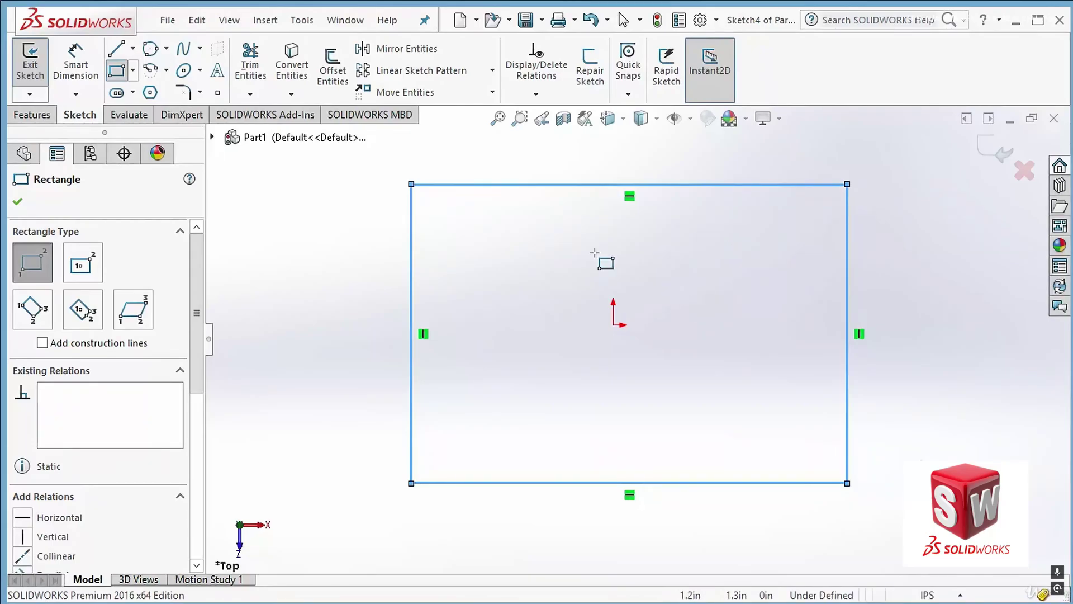
# Pan to empty space and draw the first straight line rising to the right.
pyautogui.click(116, 49)
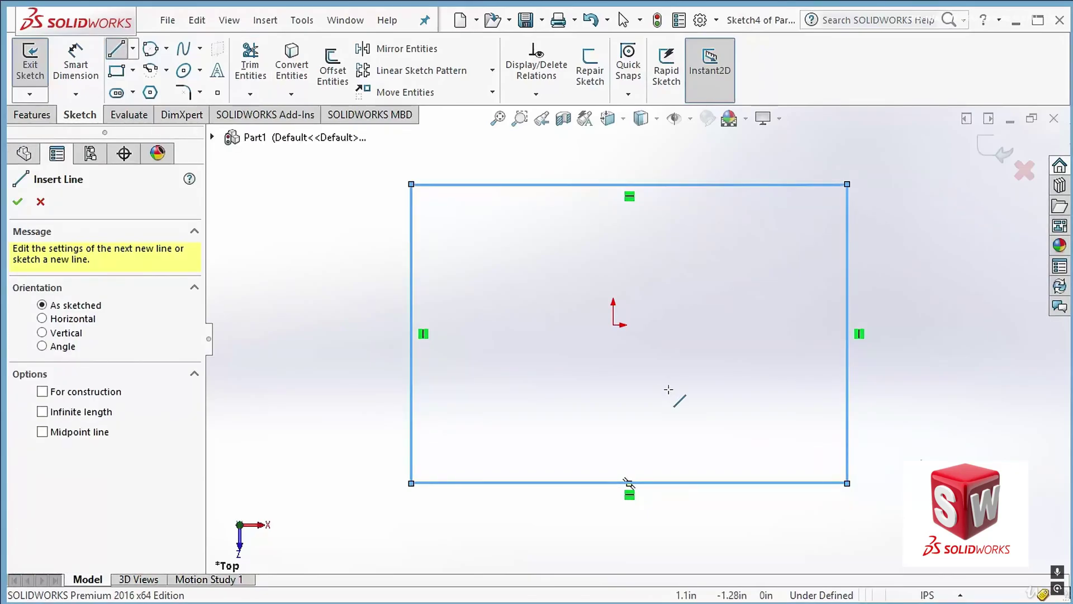
pyautogui.moveTo(628, 482)
pyautogui.keyDown('ctrl'); pyautogui.mouseDown(button='middle')
pyautogui.moveTo(427, 408)
pyautogui.moveTo(440, 290)
pyautogui.mouseUp(button='middle'); pyautogui.keyUp('ctrl')
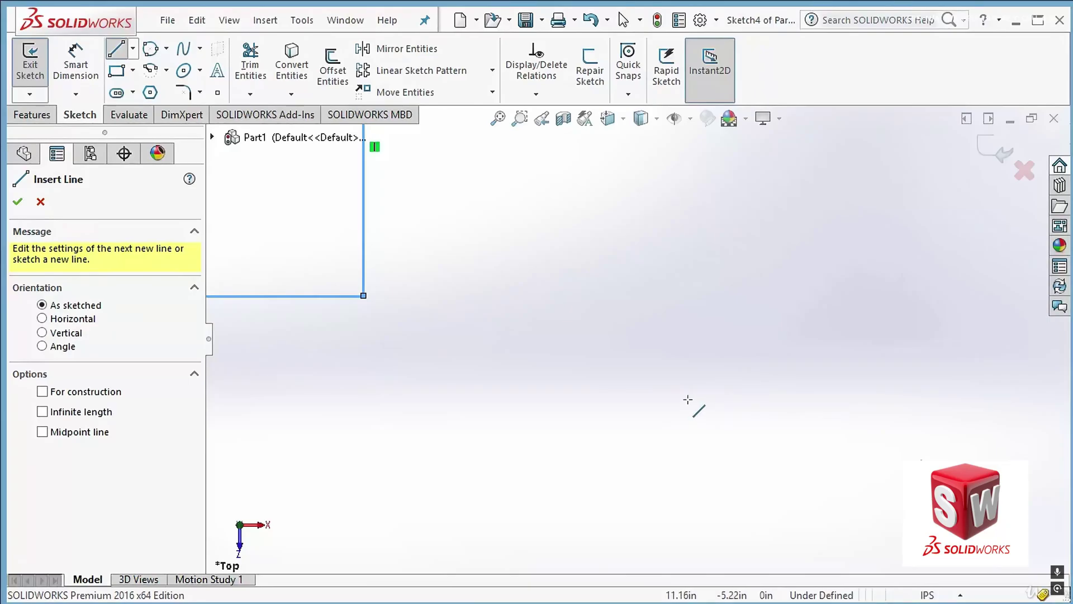
pyautogui.keyDown('ctrl'); pyautogui.moveTo(687, 399); pyautogui.dragTo(507, 344, button='middle'); pyautogui.keyUp('ctrl')
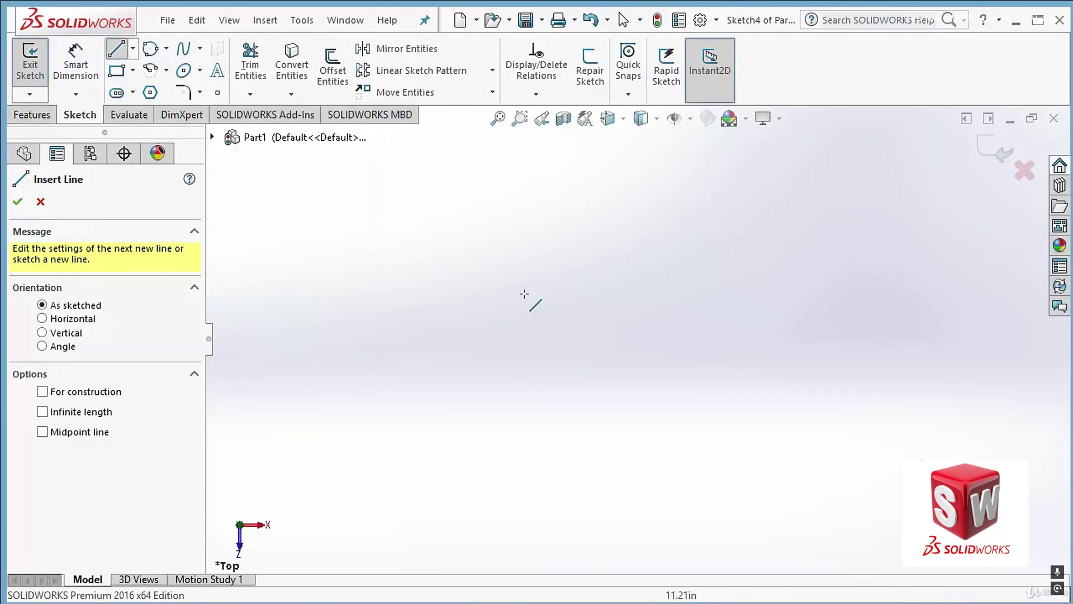
pyautogui.click(404, 271)
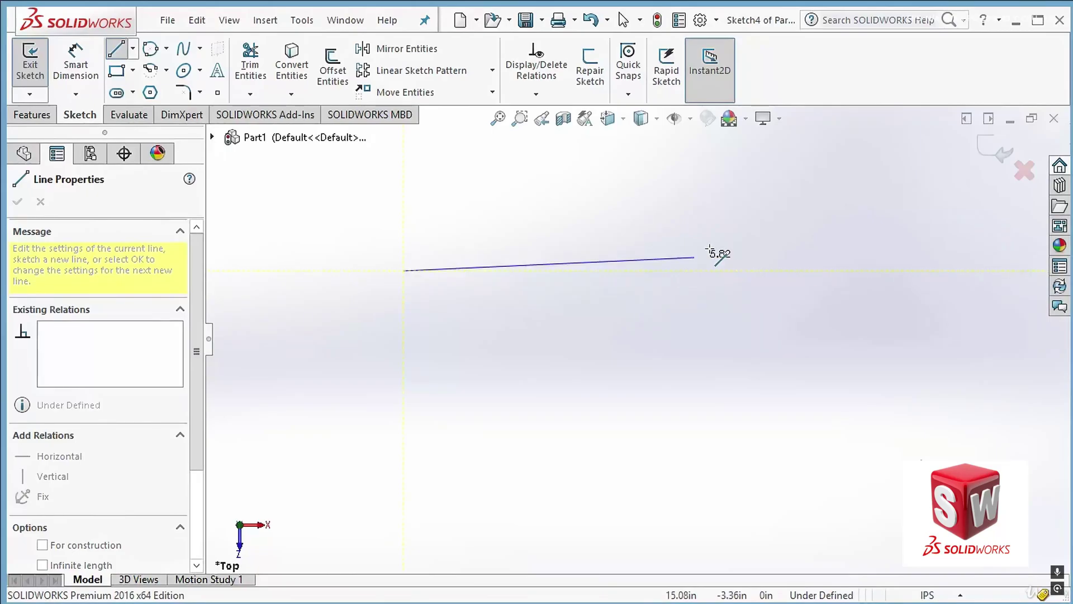
pyautogui.click(712, 220)
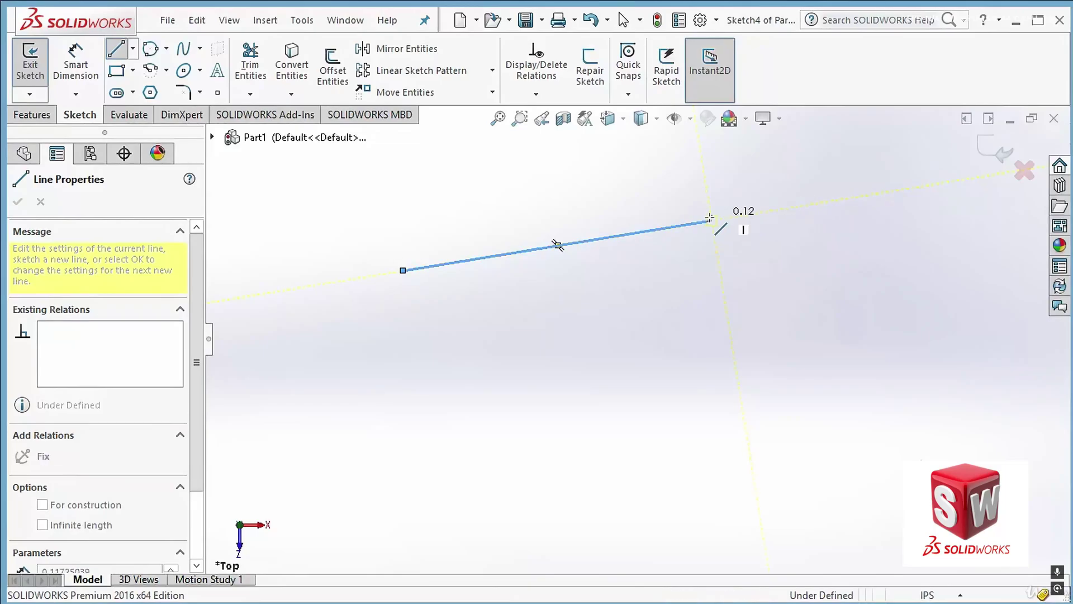
# Add a tangent arc, a line running down, and a second tangent arc.
pyautogui.doubleClick(738, 235)
pyautogui.press('a')
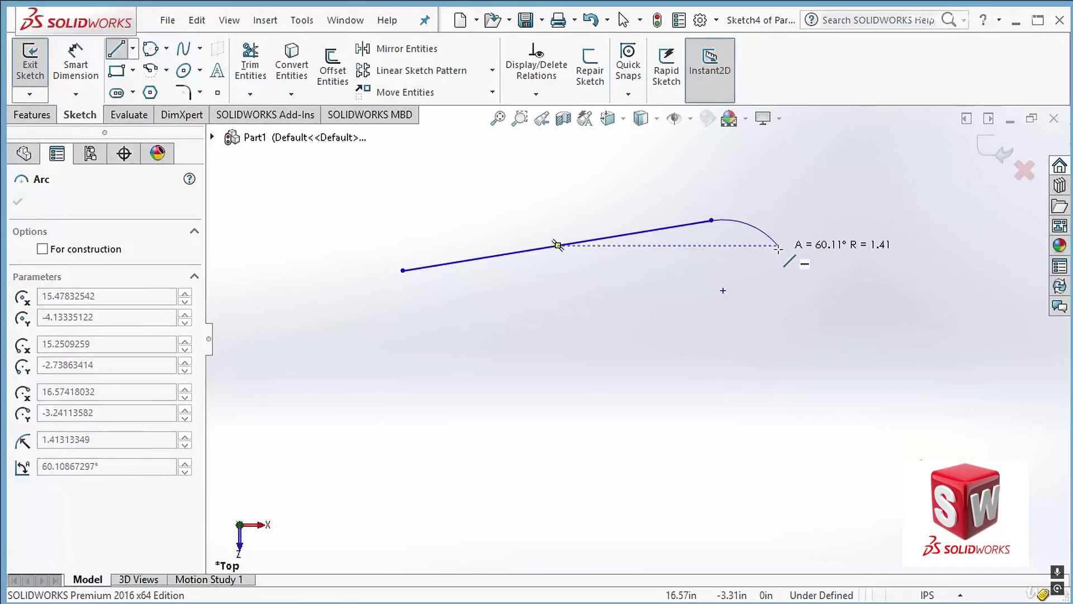
pyautogui.click(778, 249)
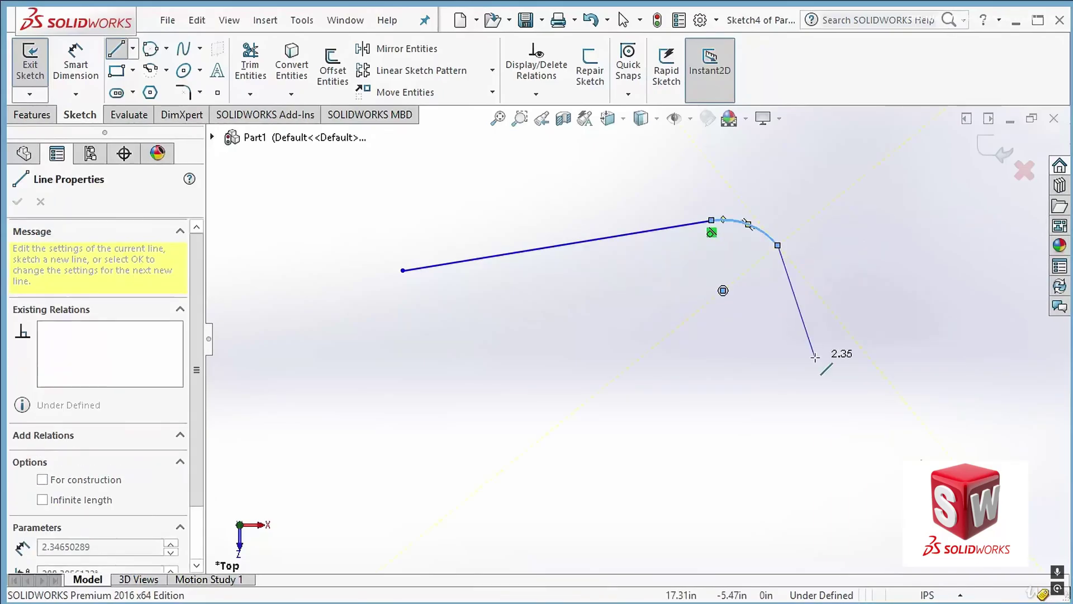
pyautogui.click(833, 414)
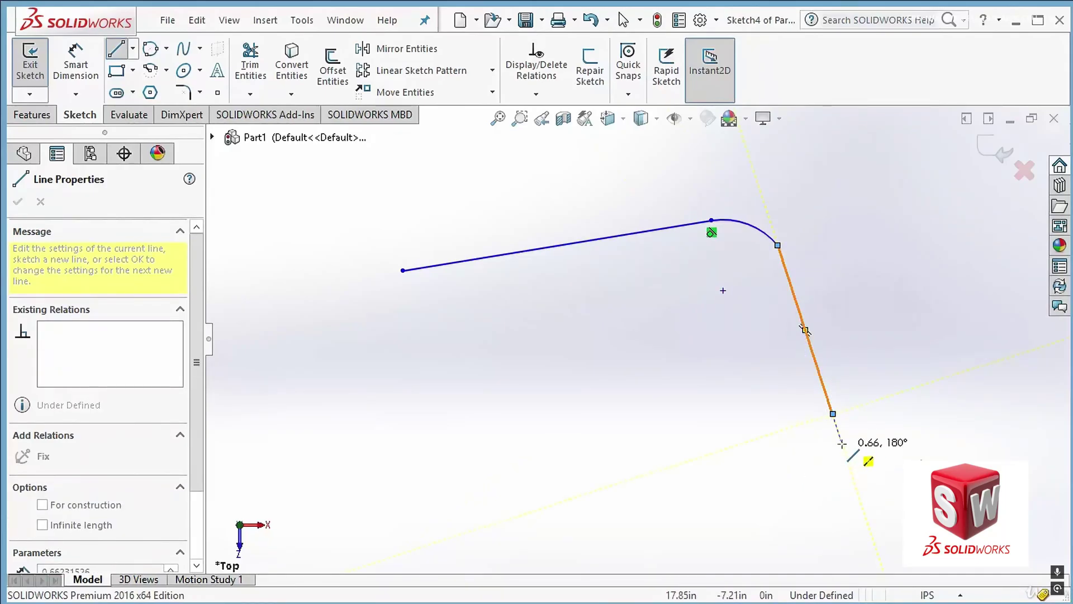
pyautogui.moveTo(833, 414)
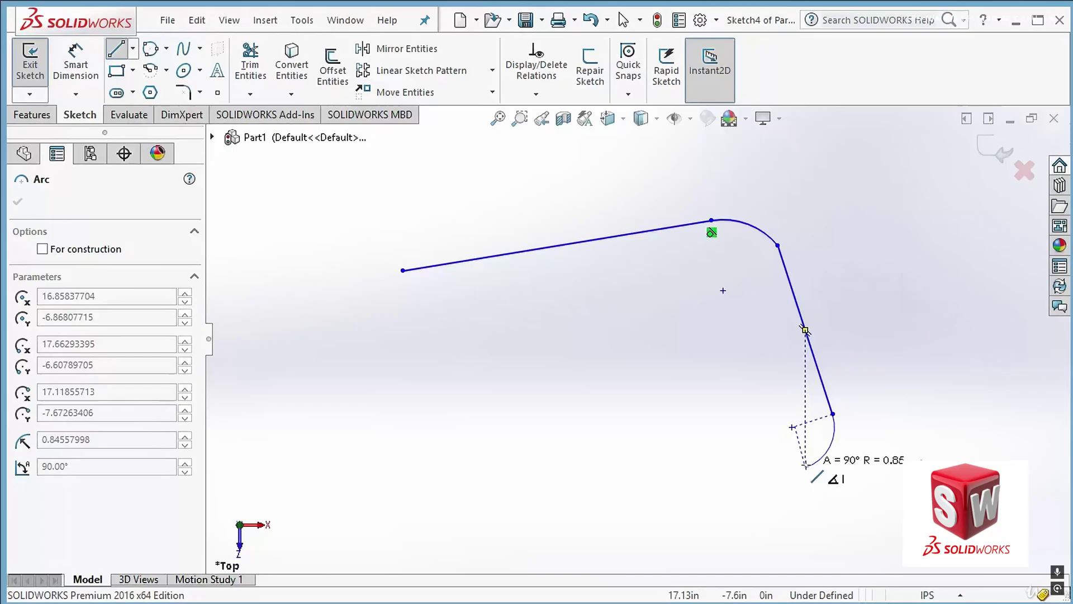
pyautogui.doubleClick(805, 465)
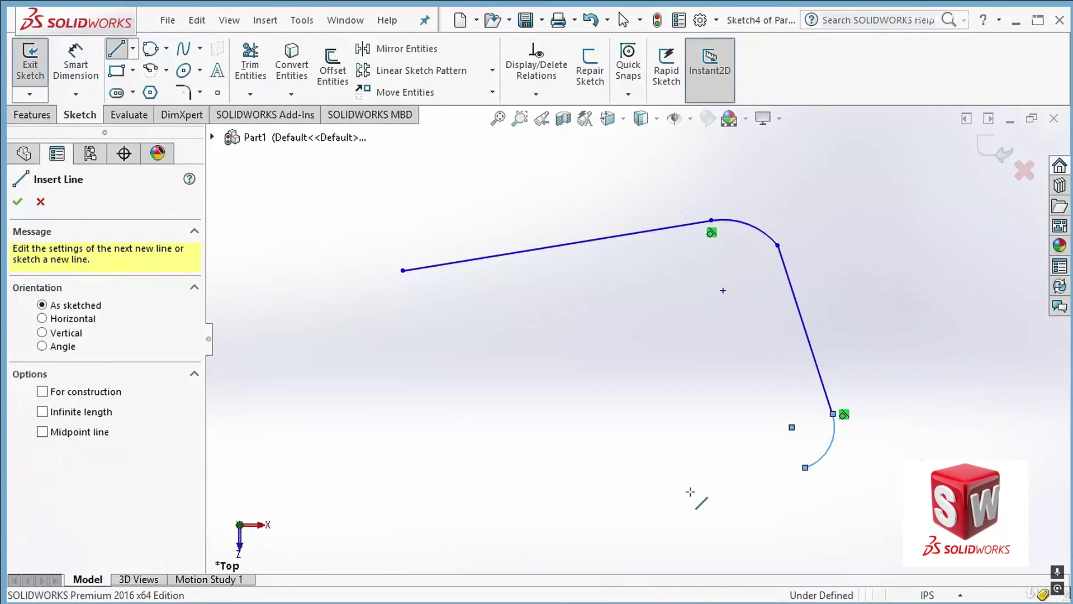
# Add the bottom and left lines with tangent arcs, closing the tilted rounded outline.
pyautogui.click(805, 468)
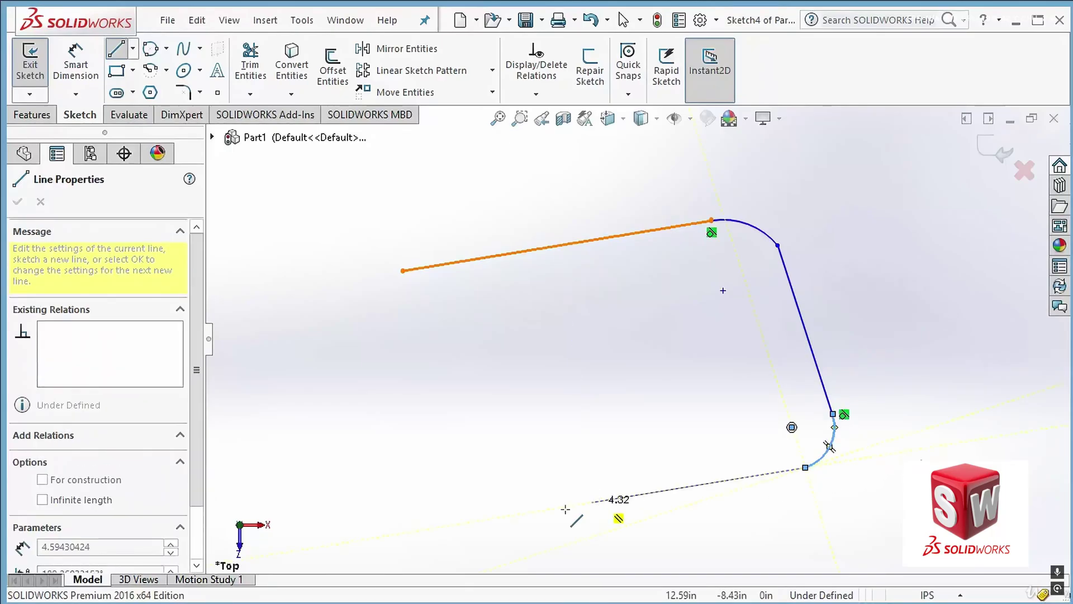
pyautogui.click(448, 539)
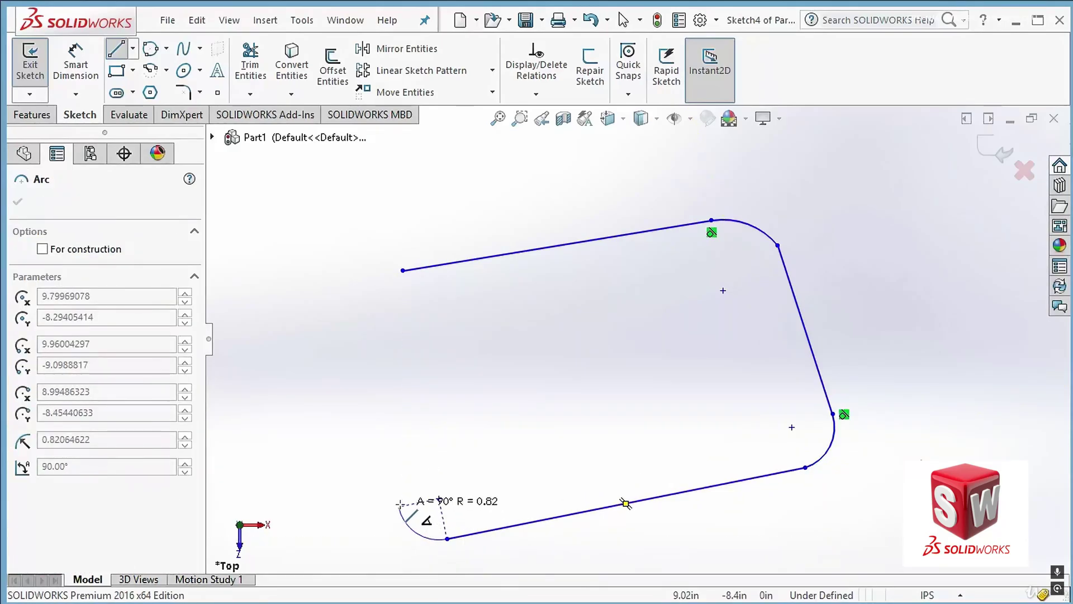
pyautogui.click(395, 505)
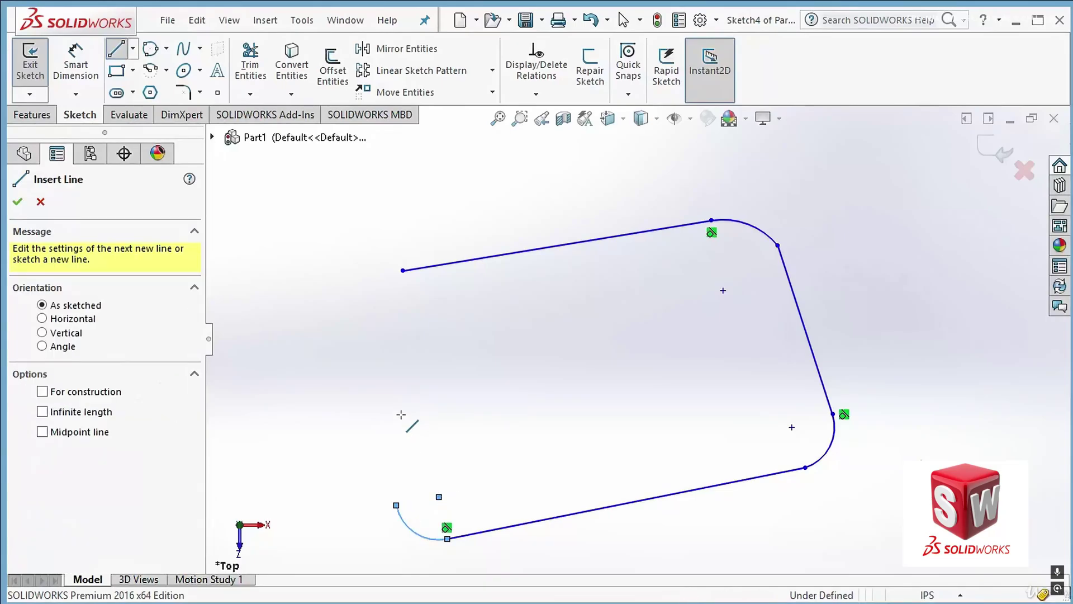
pyautogui.click(359, 312)
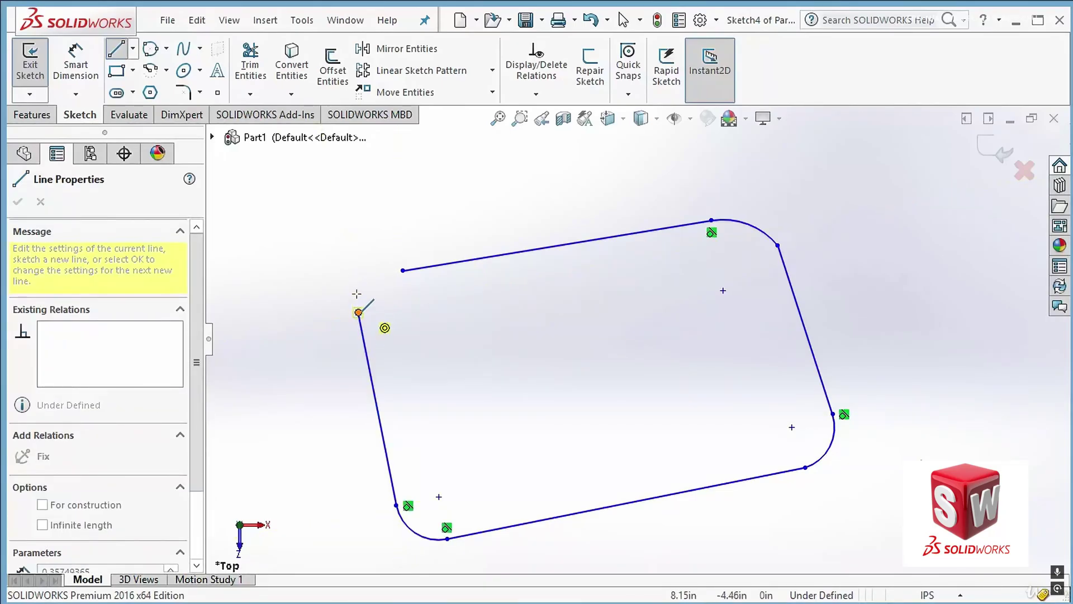
pyautogui.click(402, 270)
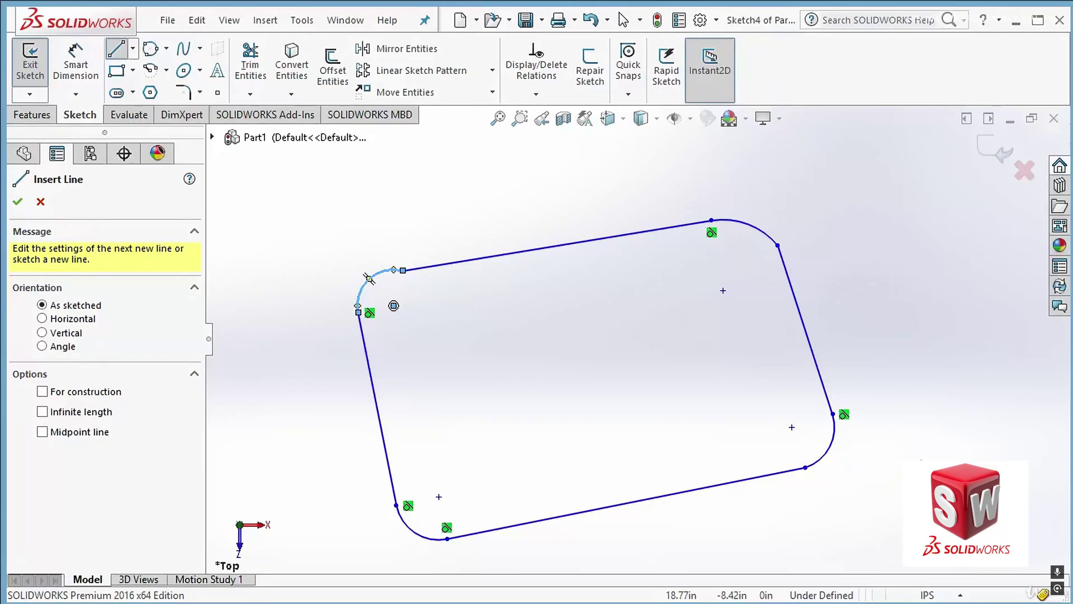
pyautogui.click(22, 205)
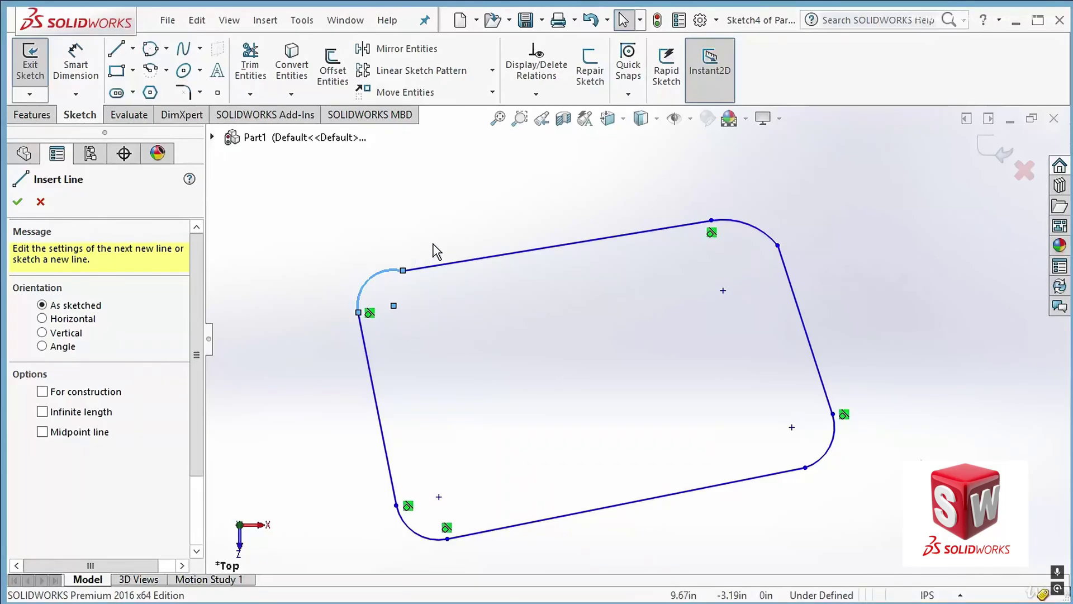
# Make the top-left, top-right and lower-right arcs tangent to their adjoining top, right and bottom lines.
pyautogui.click(420, 268)
pyautogui.click(398, 293)
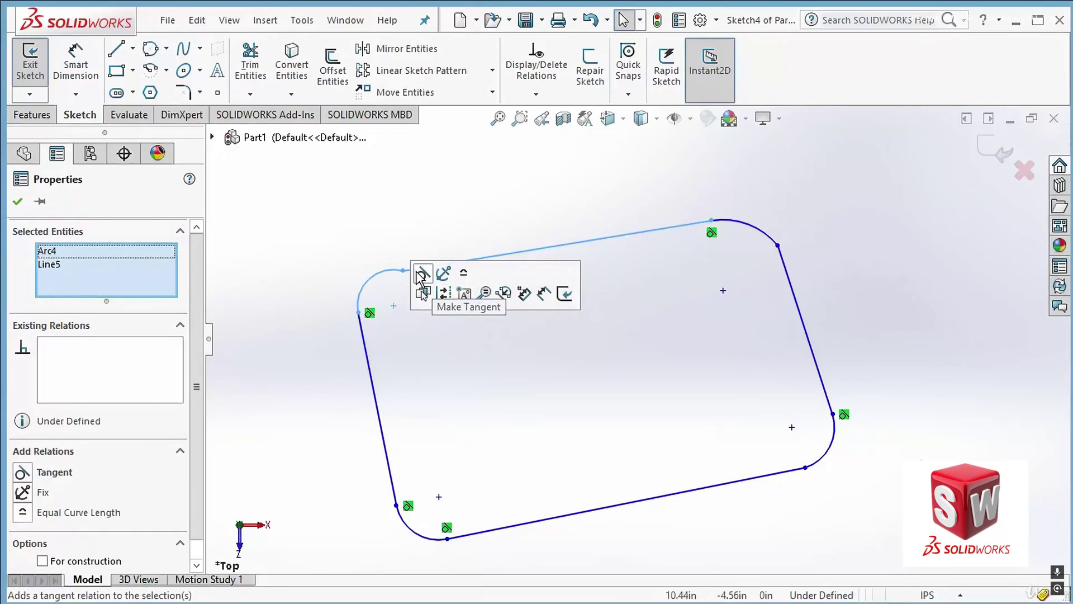
pyautogui.click(422, 273)
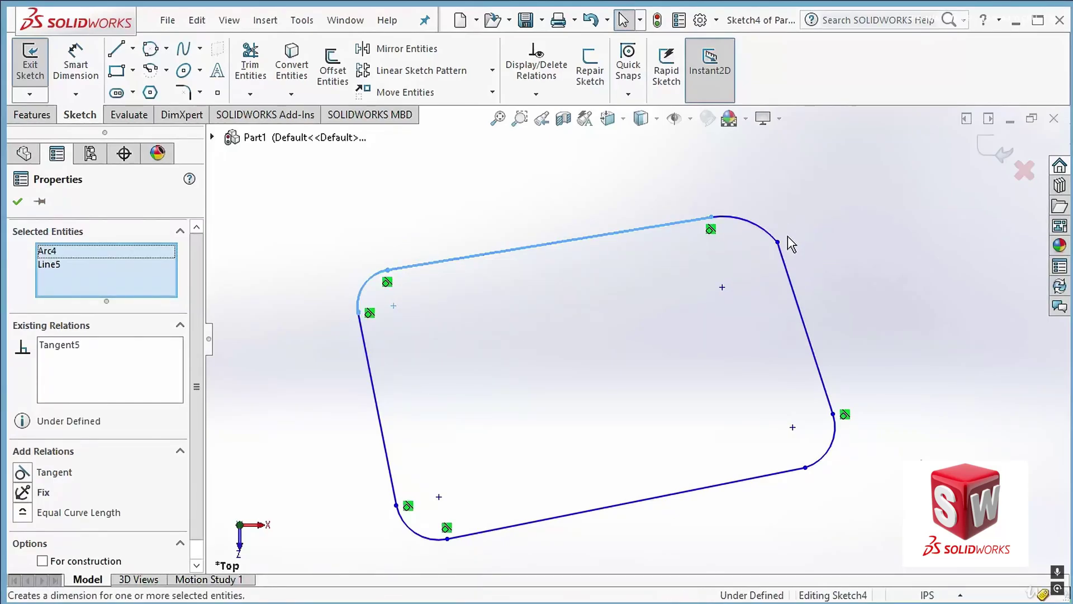
pyautogui.click(769, 235)
pyautogui.keyDown('ctrl'); pyautogui.click(777, 262); pyautogui.keyUp('ctrl')
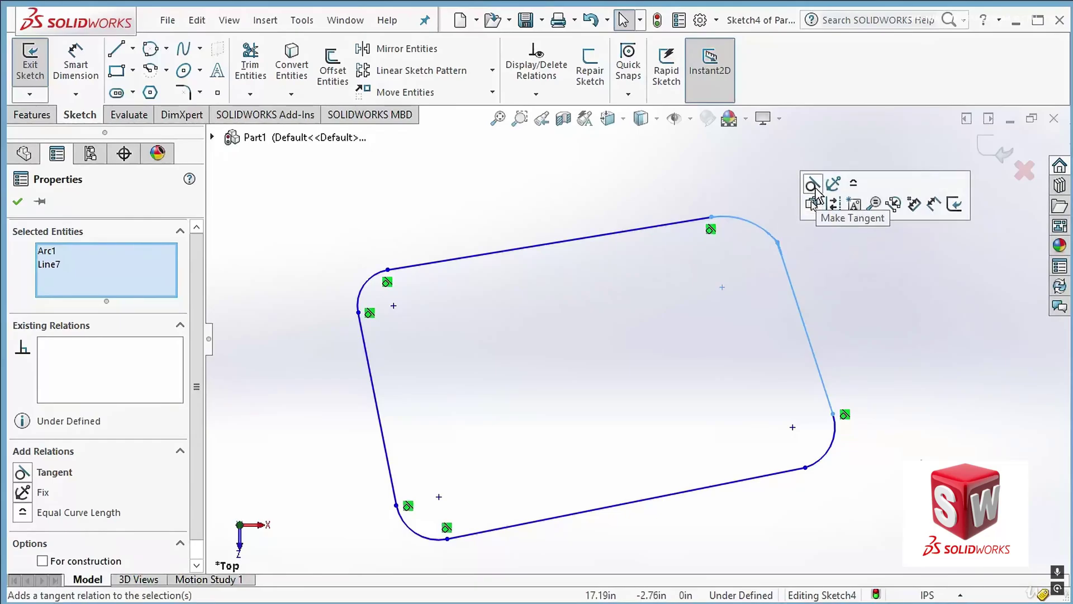
pyautogui.click(813, 184)
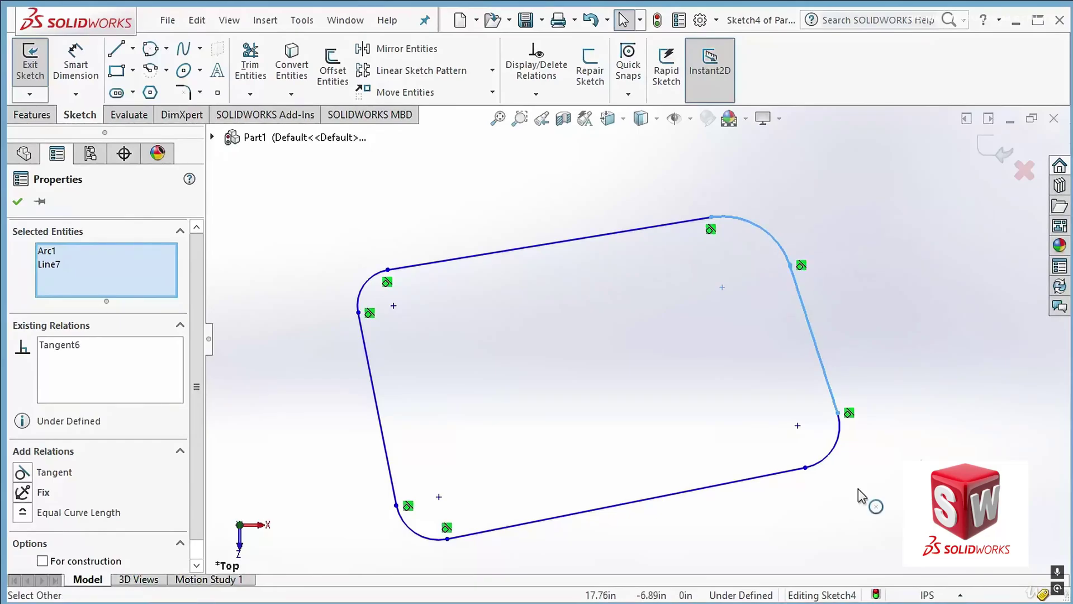
pyautogui.click(830, 471)
pyautogui.keyDown('ctrl'); pyautogui.click(790, 470); pyautogui.keyUp('ctrl')
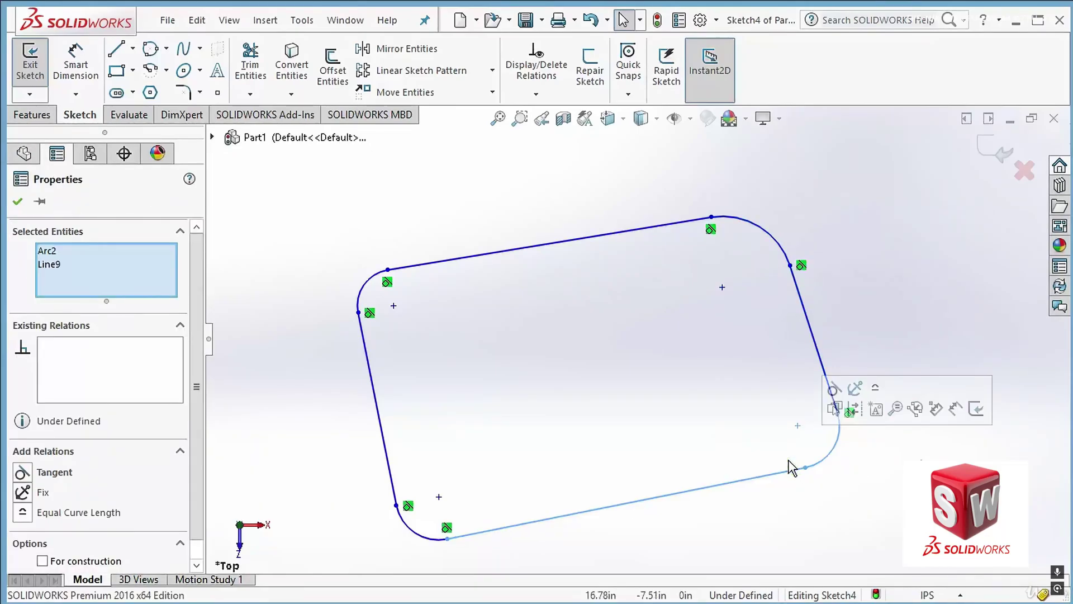
pyautogui.click(832, 392)
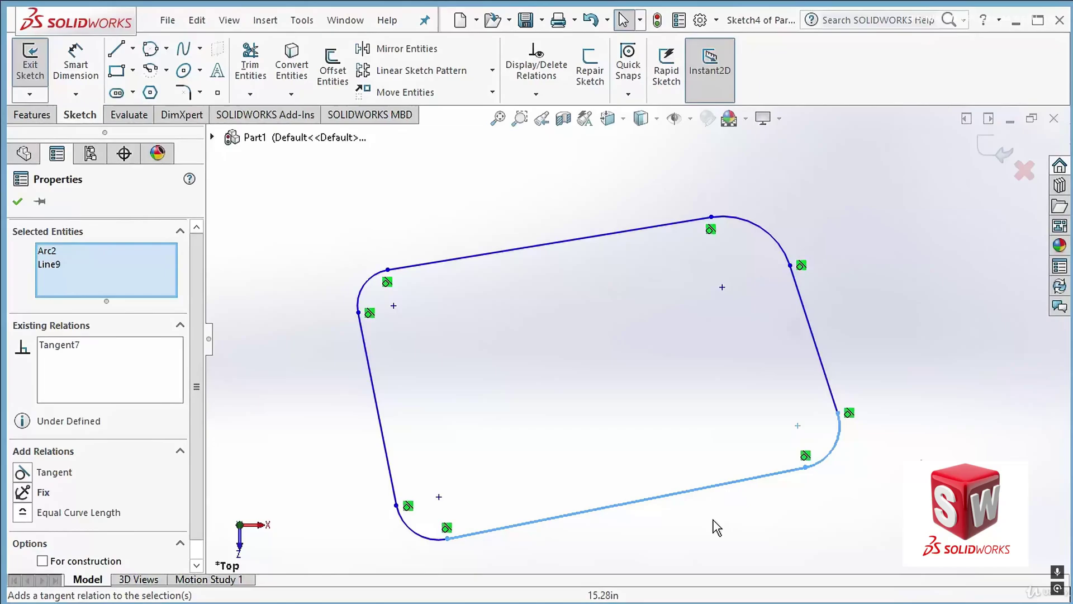
pyautogui.click(675, 386)
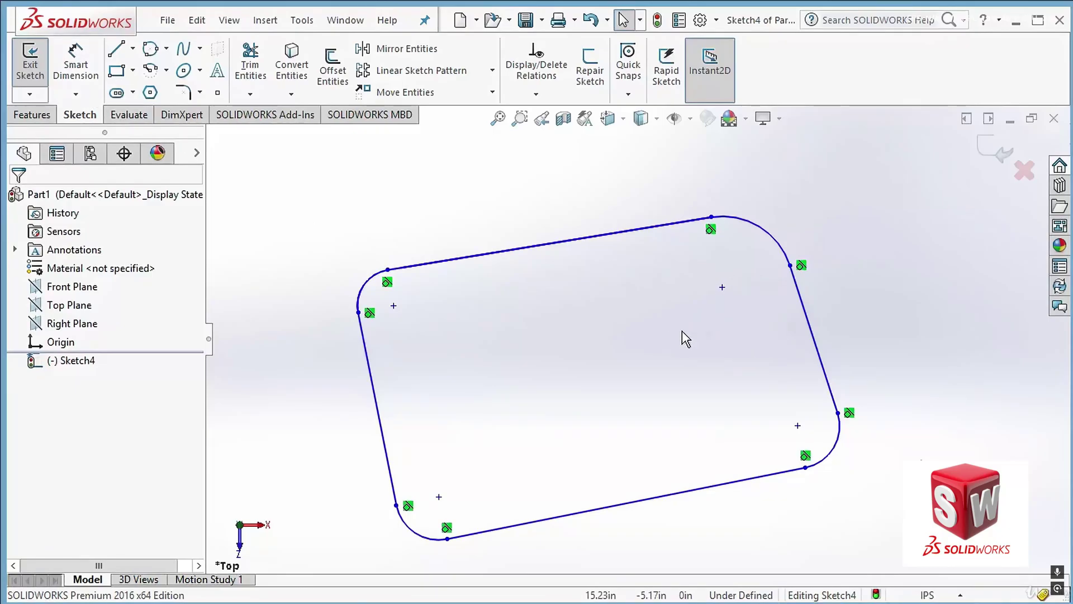
# Bring the plain rectangle into view and start Sketch Fillet with a 1 in radius.
pyautogui.moveTo(541, 212)
pyautogui.keyDown('ctrl'); pyautogui.mouseDown(button='middle')
pyautogui.moveTo(572, 342)
pyautogui.moveTo(709, 503)
pyautogui.moveTo(1067, 335)
pyautogui.moveTo(1067, 430)
pyautogui.mouseUp(button='middle'); pyautogui.keyUp('ctrl')
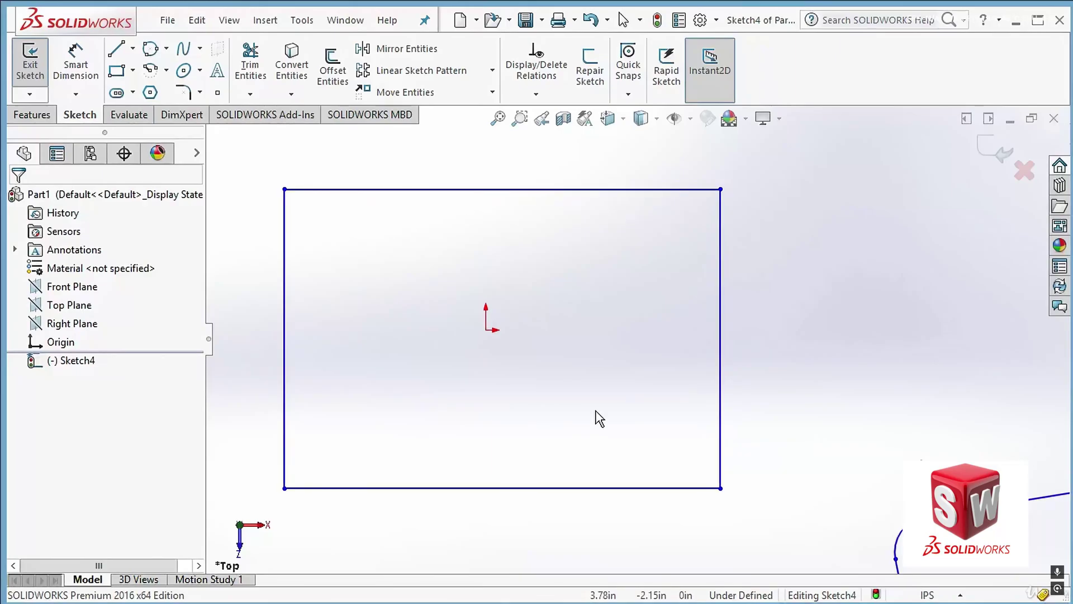
pyautogui.press('Escape')
pyautogui.keyDown('ctrl'); pyautogui.moveTo(566, 406); pyautogui.dragTo(678, 441, button='middle'); pyautogui.keyUp('ctrl')
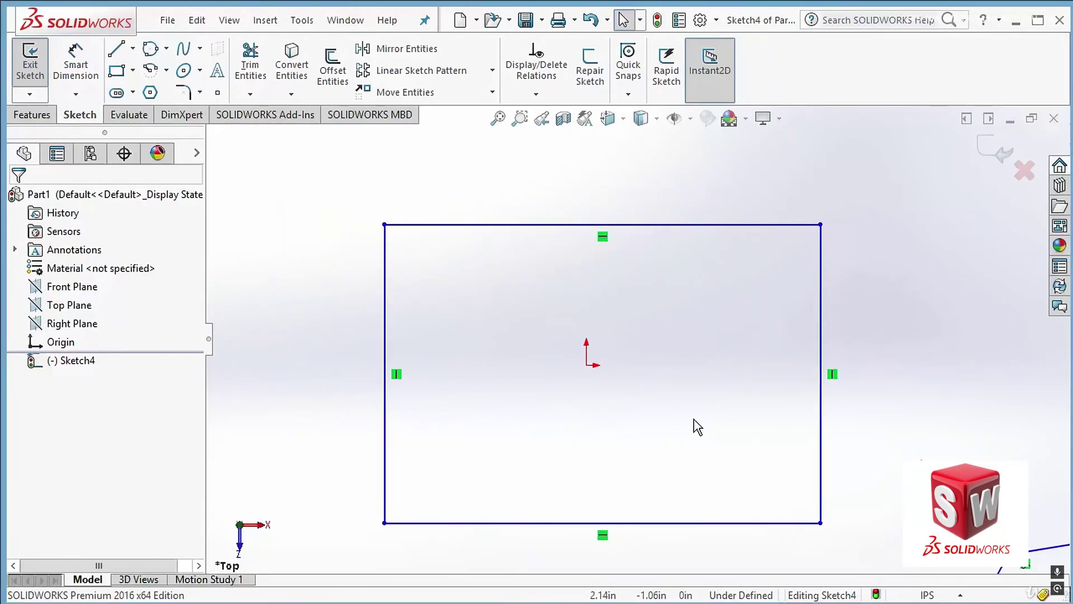
pyautogui.click(189, 99)
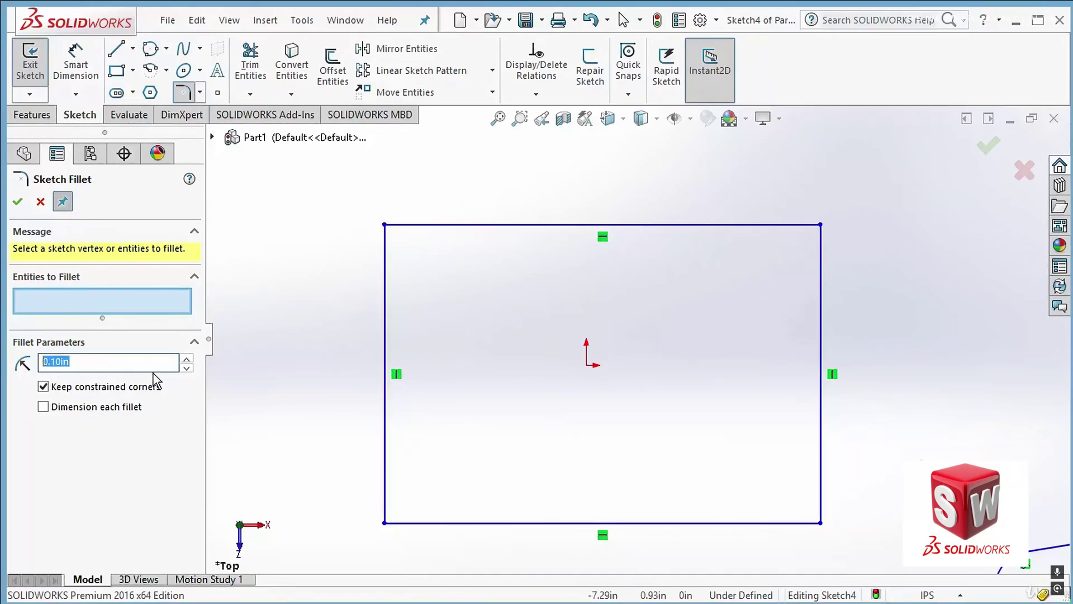
pyautogui.write('.25')
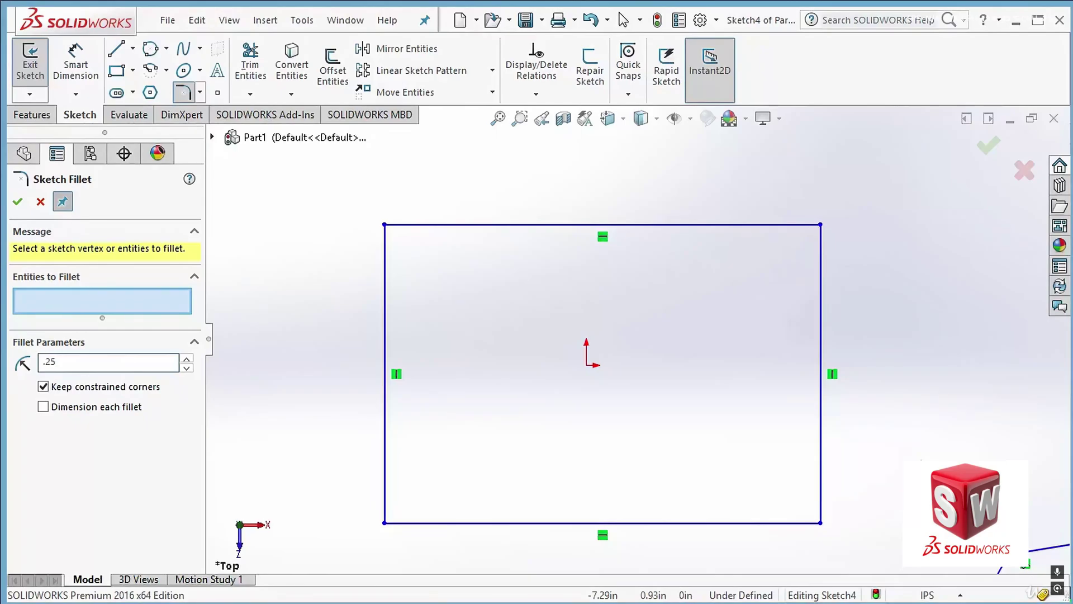
pyautogui.press('Return')
pyautogui.moveTo(84, 362); pyautogui.dragTo(48, 362)
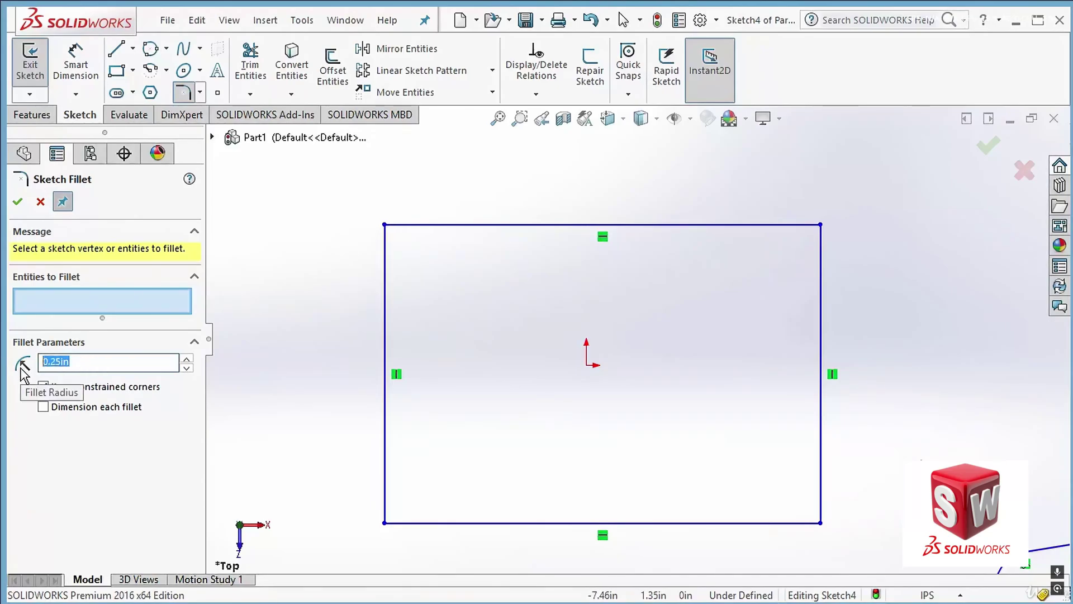
pyautogui.write('1')
# Fillet the rectangle's top-left, top-right, bottom-right and bottom-left corners at 1.00 in.
pyautogui.click(385, 226)
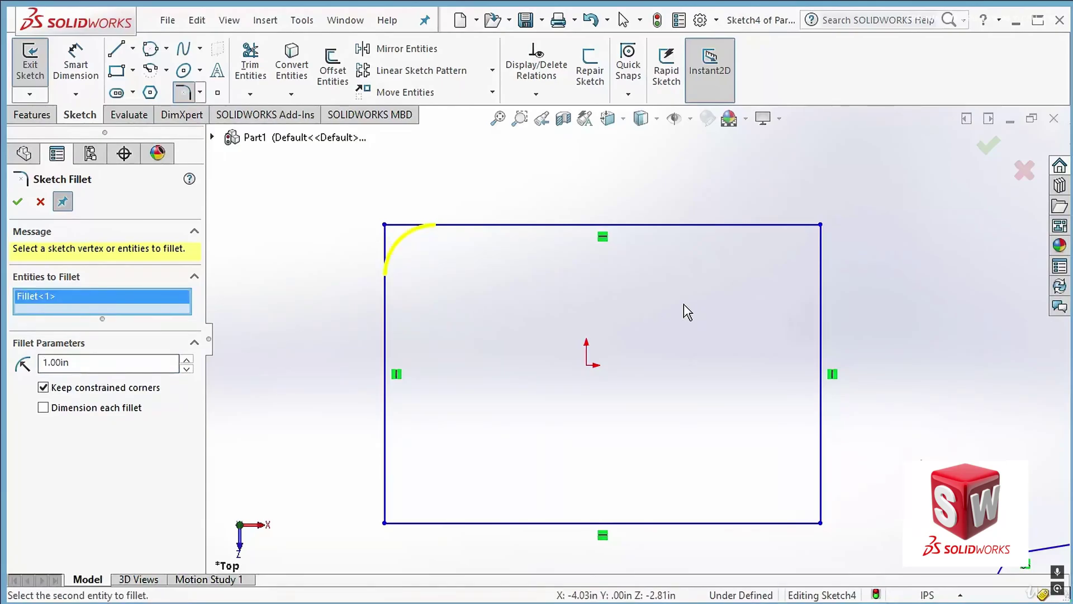
pyautogui.click(766, 225)
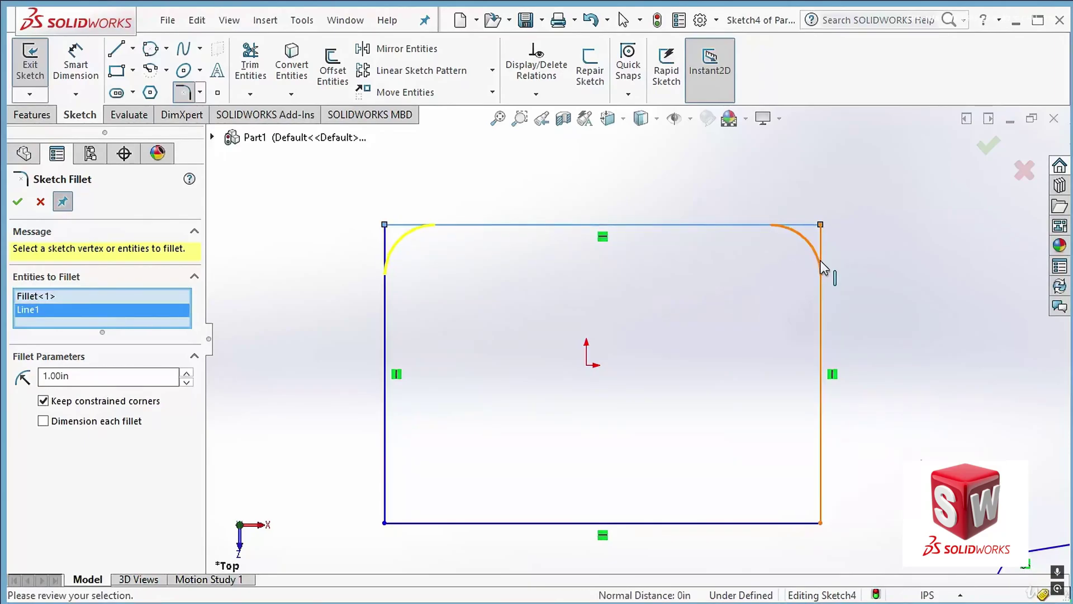
pyautogui.click(820, 262)
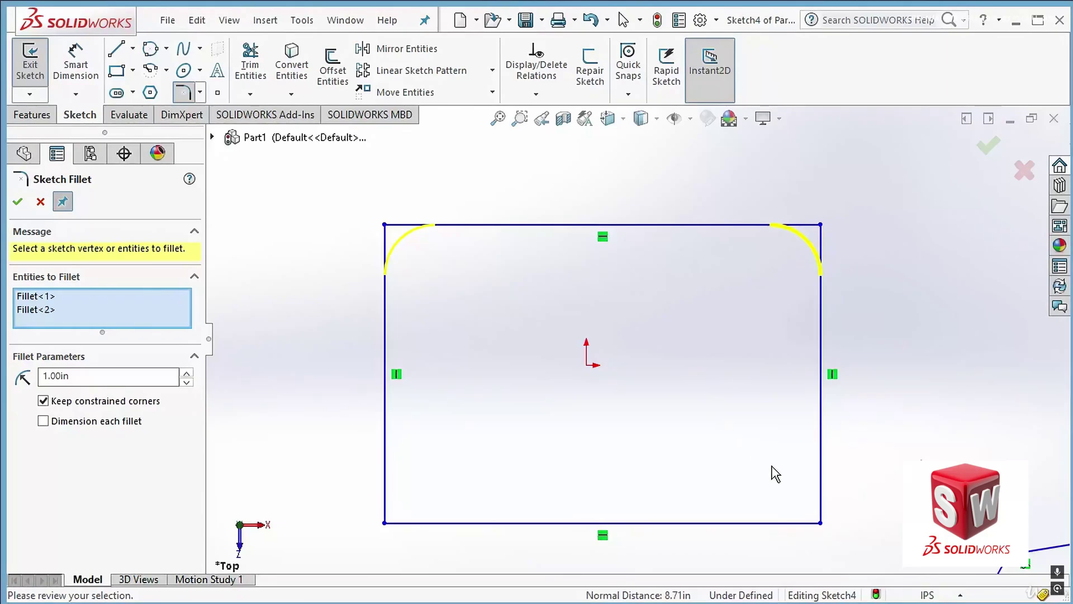
pyautogui.click(819, 522)
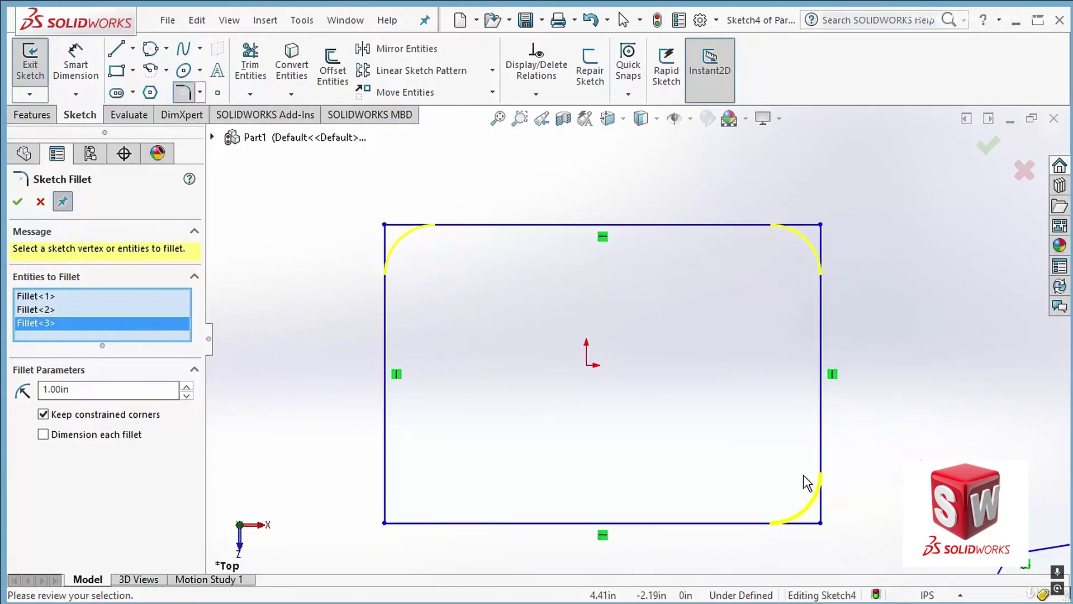
pyautogui.click(385, 523)
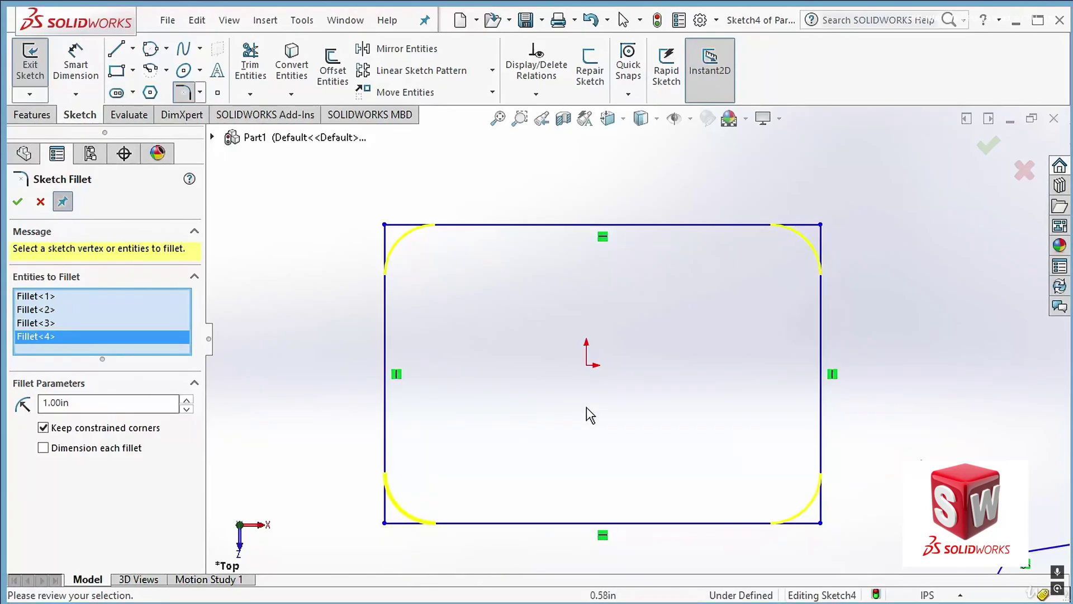
pyautogui.click(17, 201)
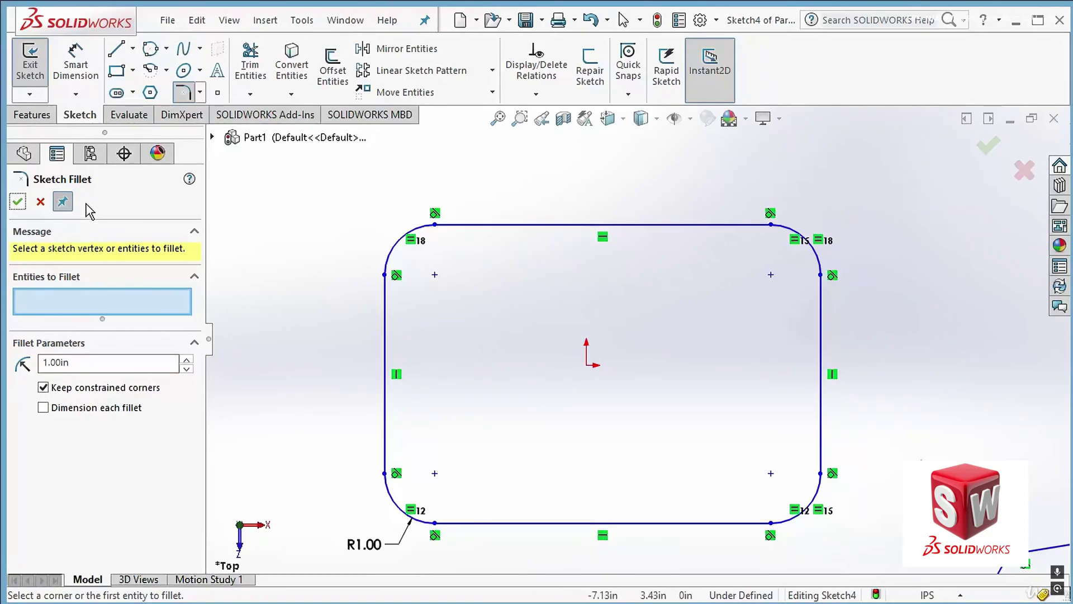
# Draw a second corner rectangle in the empty space beside the filleted rectangle.
pyautogui.click(17, 202)
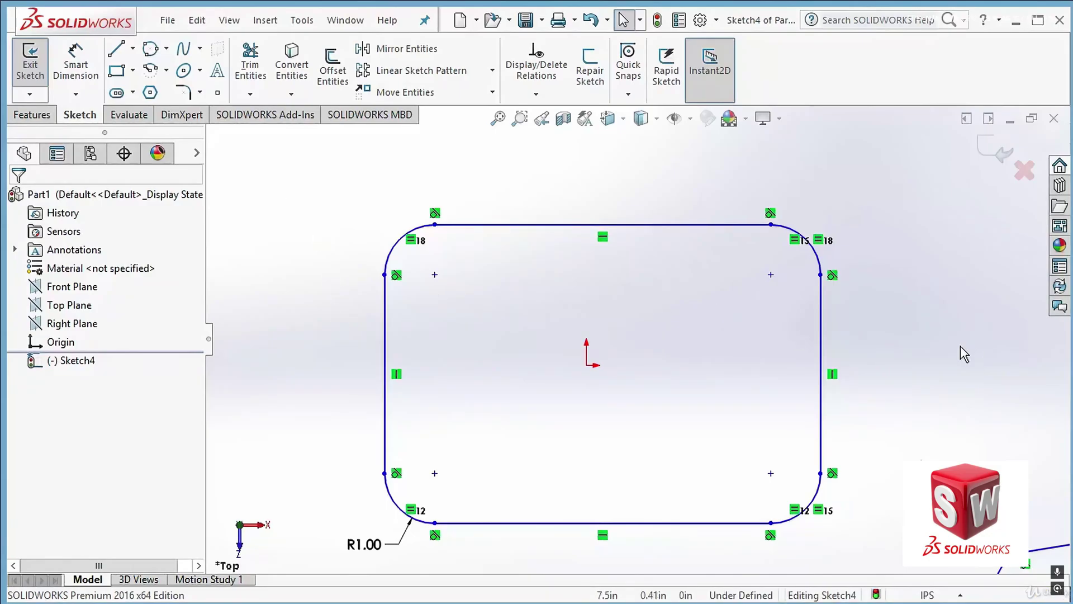
pyautogui.moveTo(894, 360)
pyautogui.keyDown('ctrl'); pyautogui.mouseDown(button='middle')
pyautogui.moveTo(472, 360)
pyautogui.moveTo(583, 367)
pyautogui.mouseUp(button='middle'); pyautogui.keyUp('ctrl')
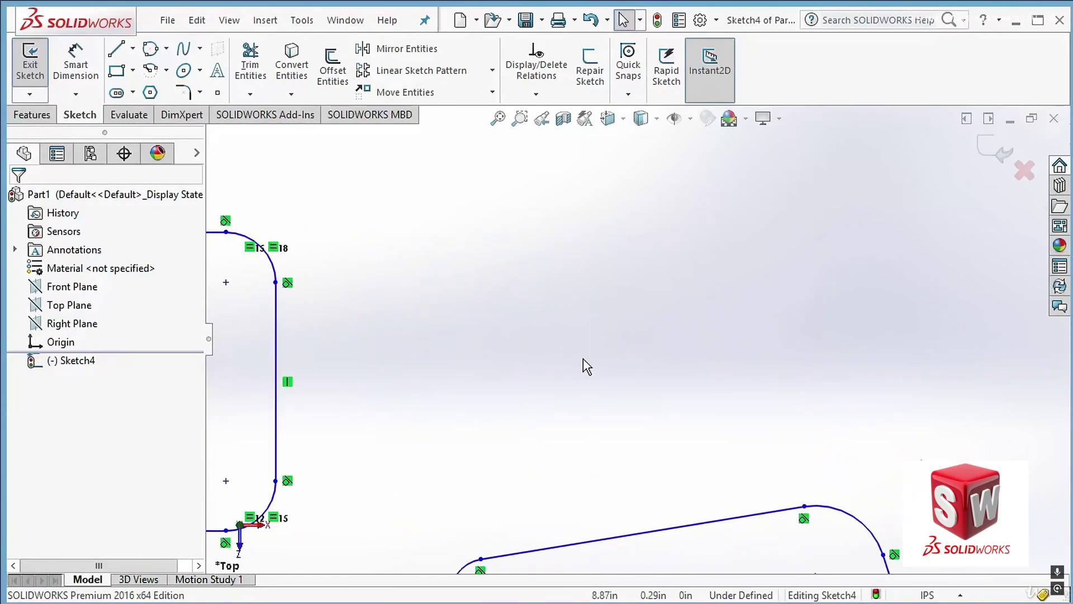
pyautogui.click(116, 71)
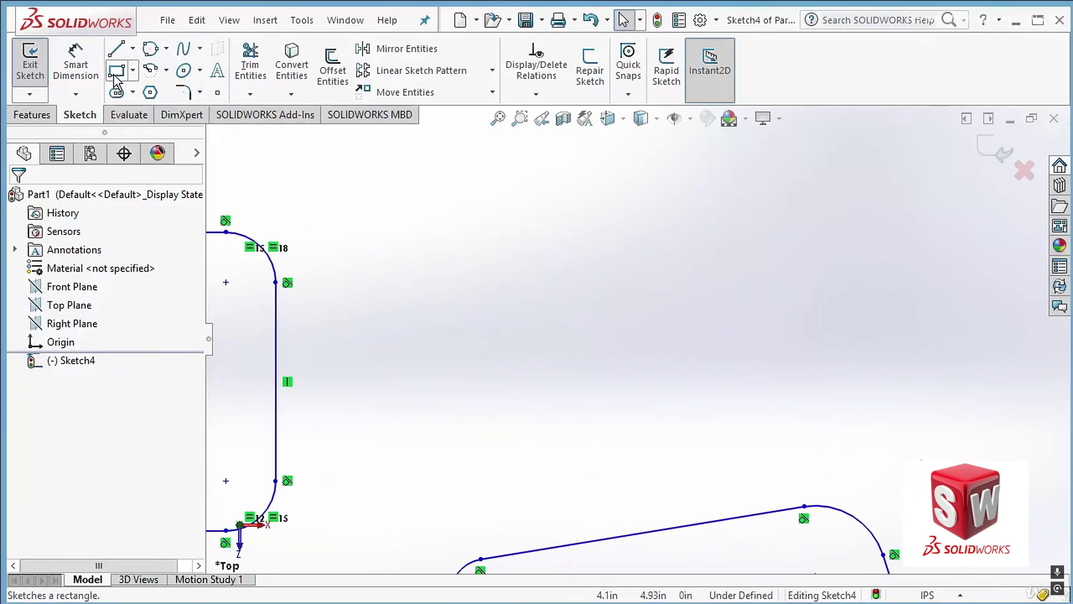
pyautogui.click(467, 191)
pyautogui.click(767, 352)
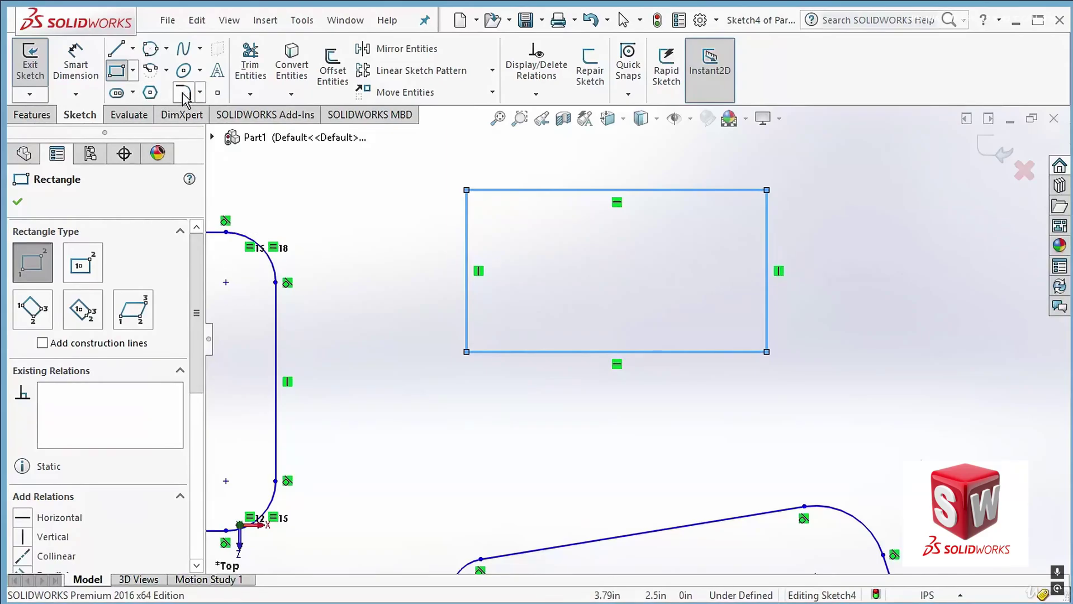
pyautogui.click(200, 93)
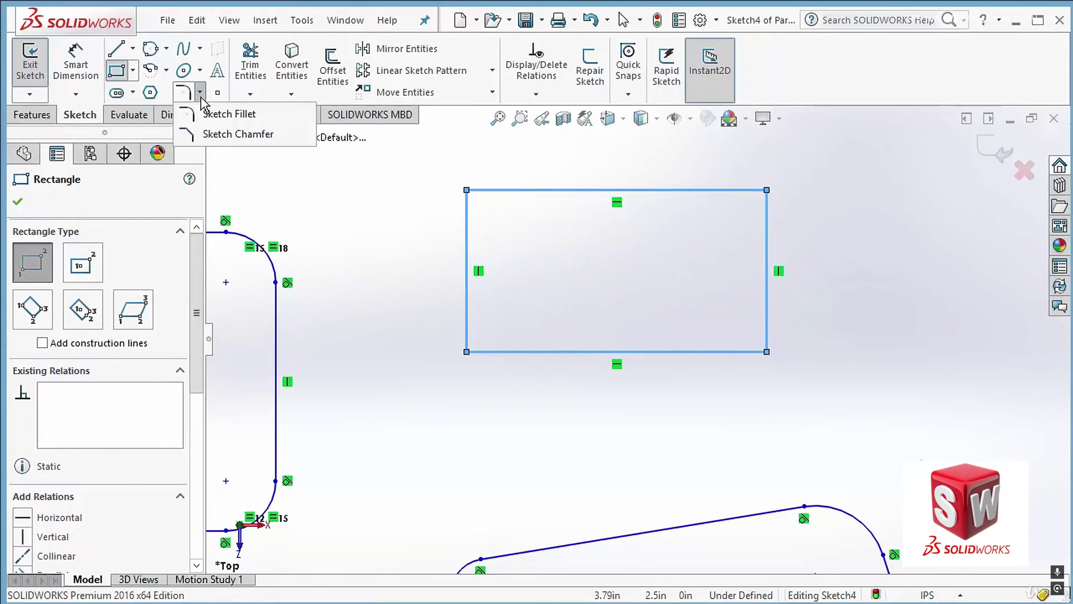
# Chamfer the top-left corner 0.50 in distance-distance with Equal distance, then uncheck Equal distance.
pyautogui.click(250, 137)
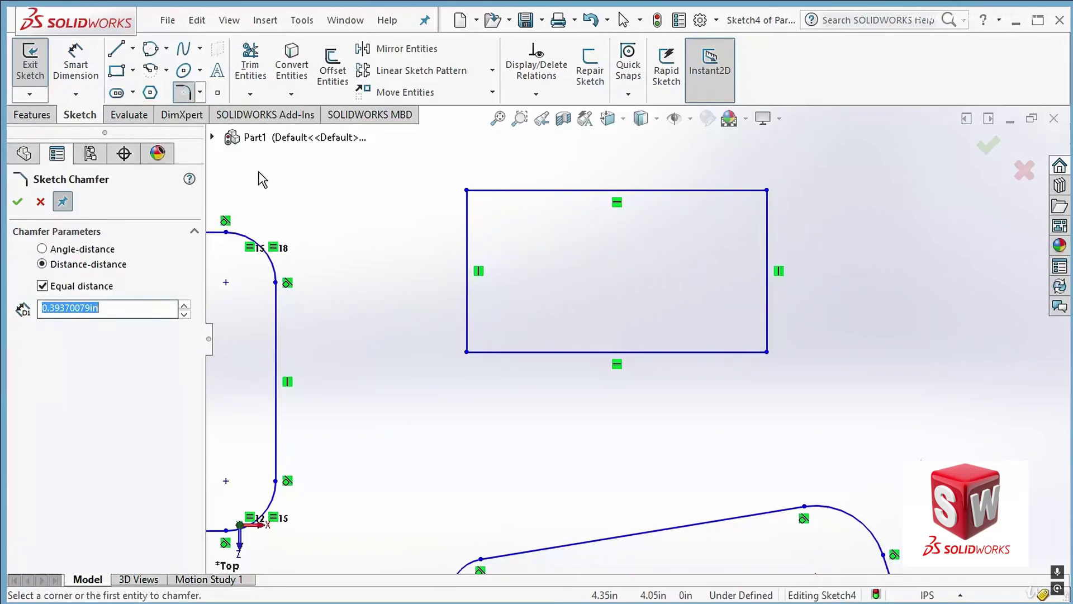
pyautogui.scroll(-2, 447, 176)
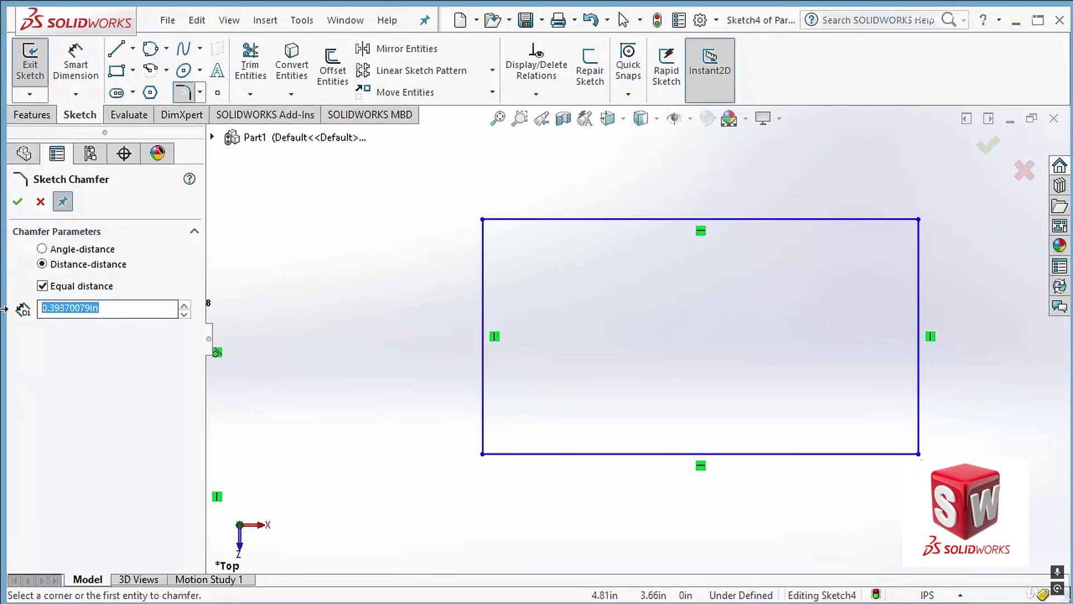
pyautogui.write('.50in')
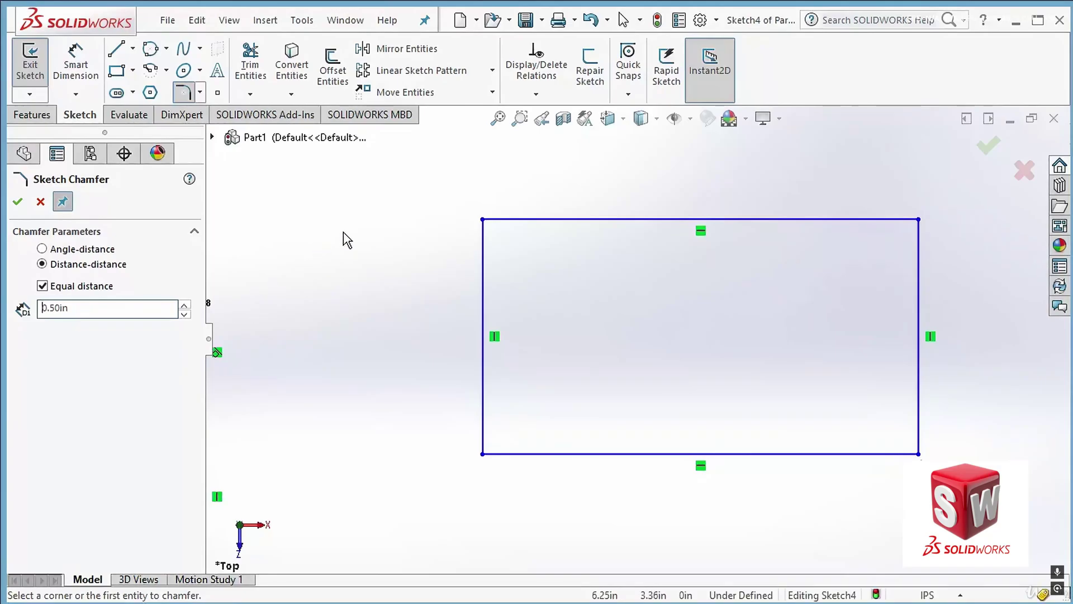
pyautogui.click(510, 220)
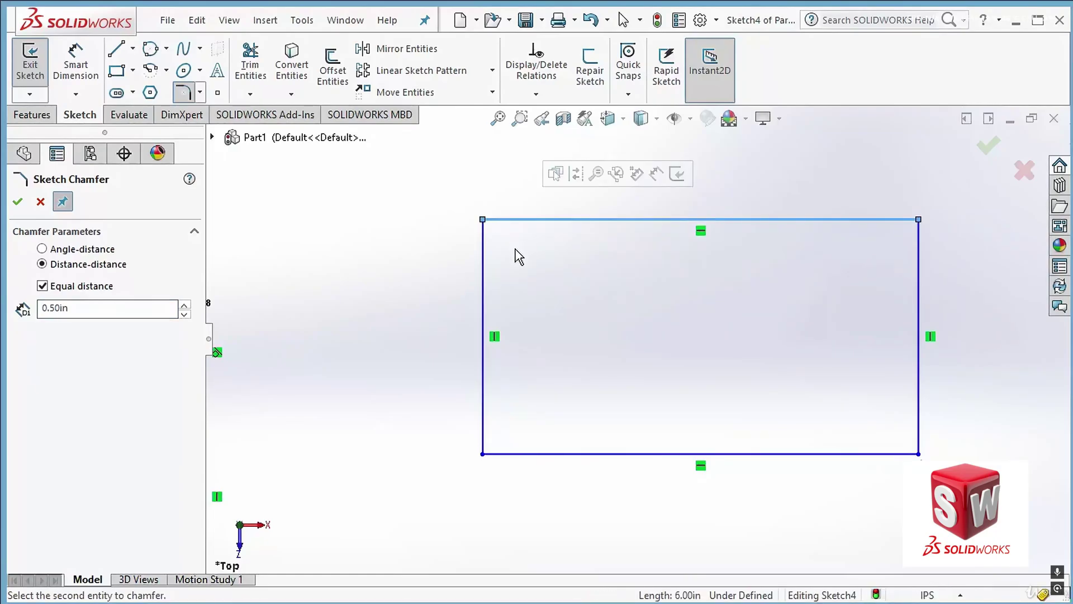
pyautogui.click(484, 252)
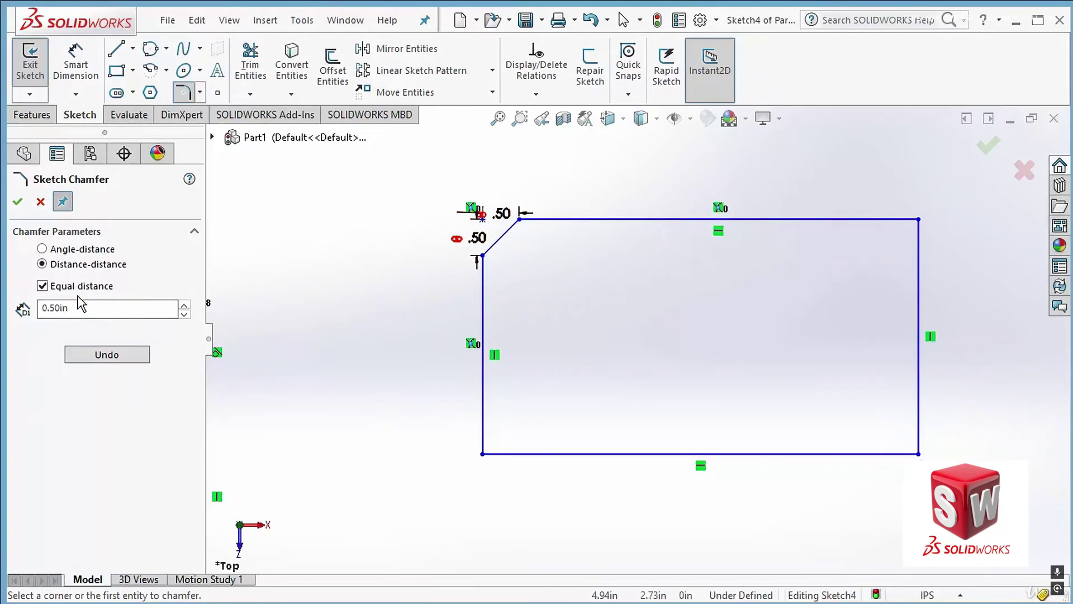
pyautogui.click(44, 286)
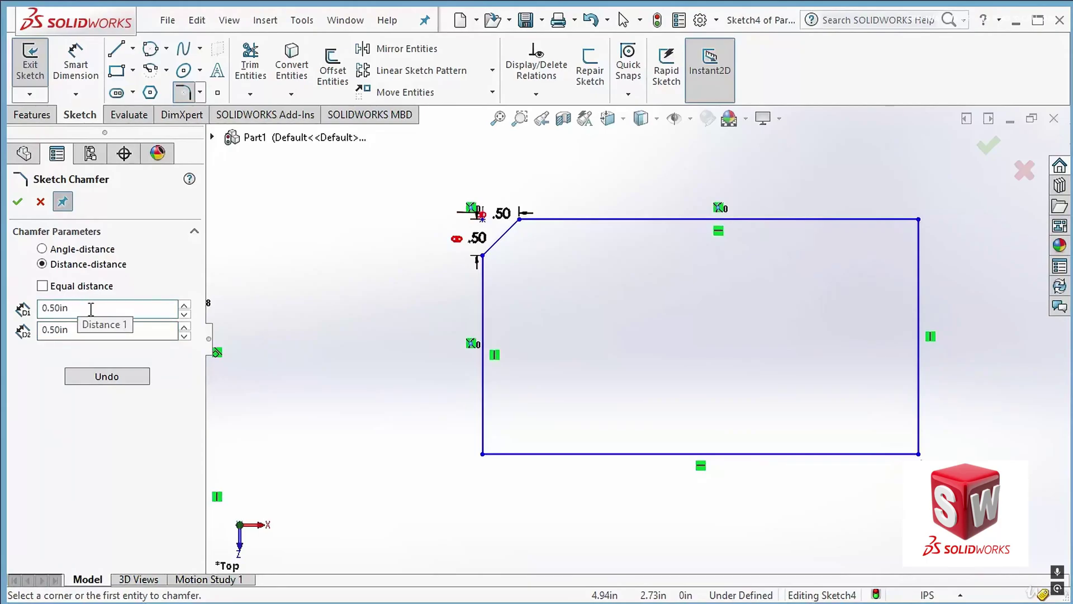
# Set the second distance to 0.75 in, chamfer the top-right corner, then select Angle-distance.
pyautogui.doubleClick(89, 331)
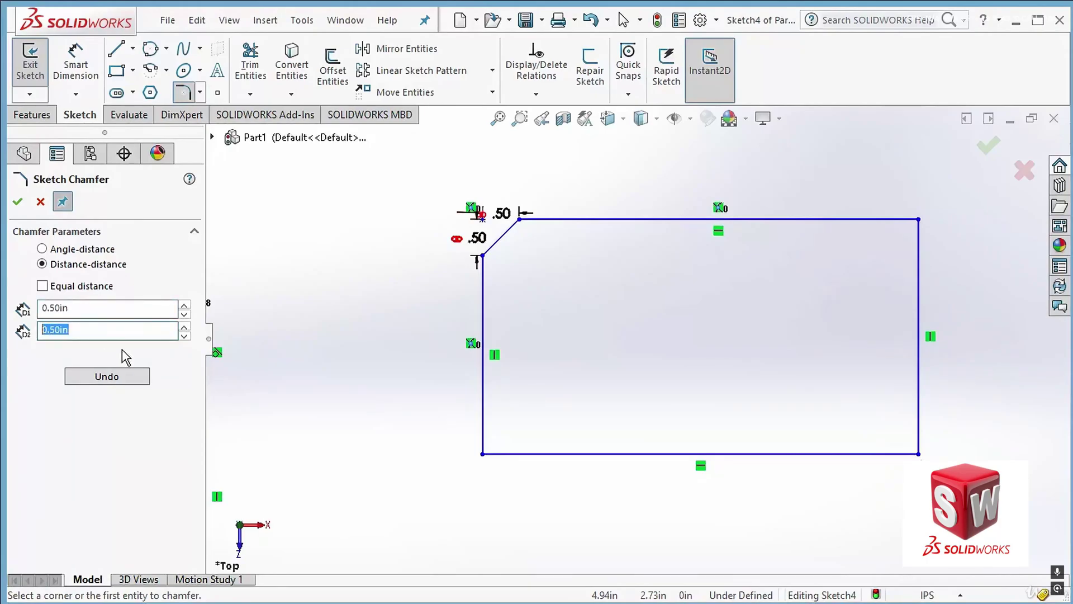
pyautogui.write('.75')
pyautogui.press('Return')
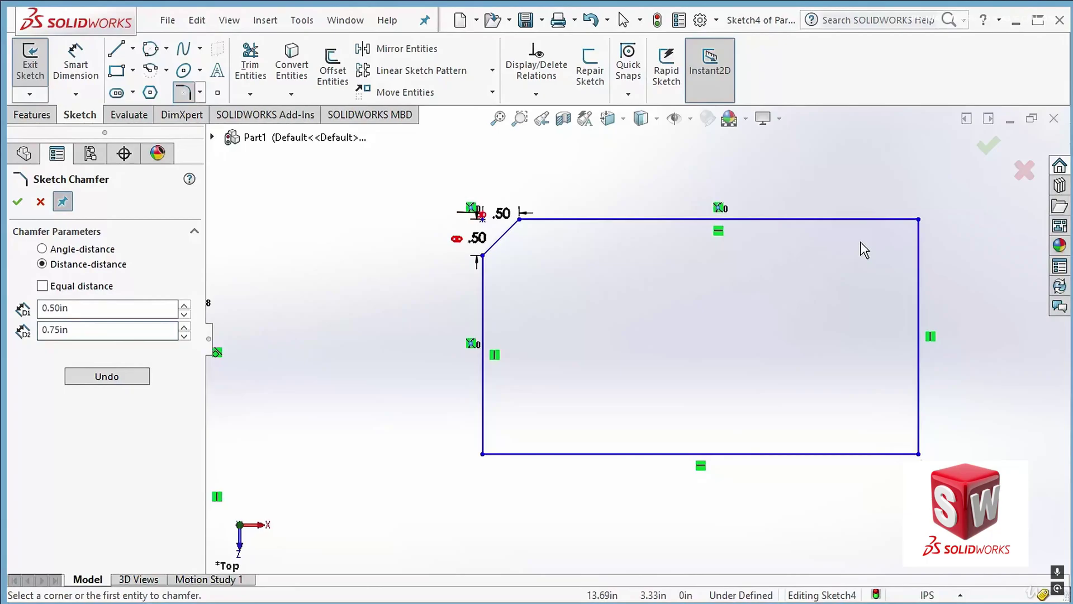
pyautogui.click(84, 308)
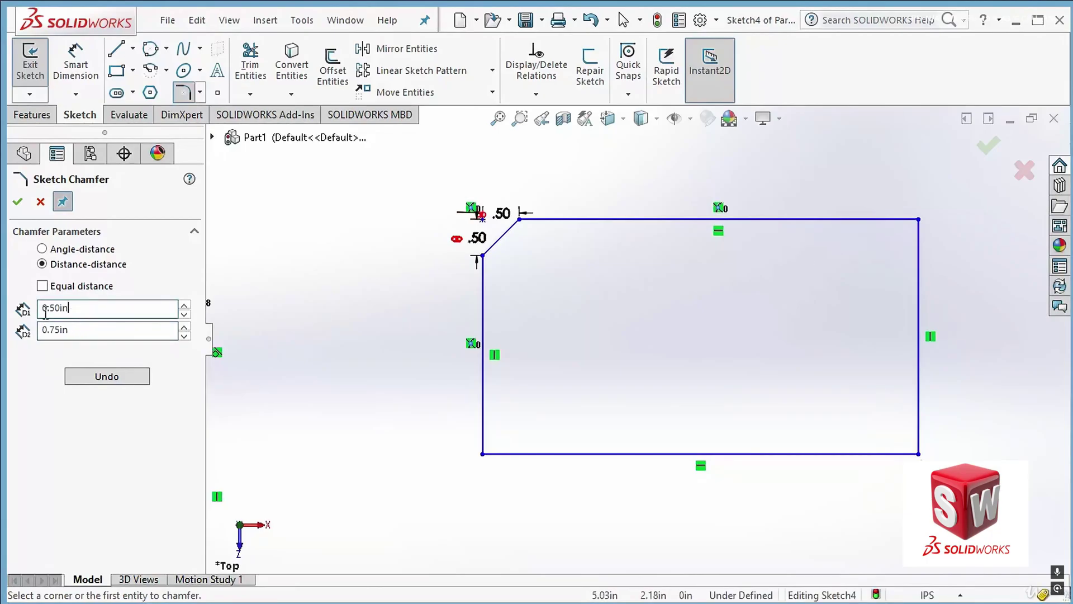
pyautogui.click(87, 335)
pyautogui.click(874, 228)
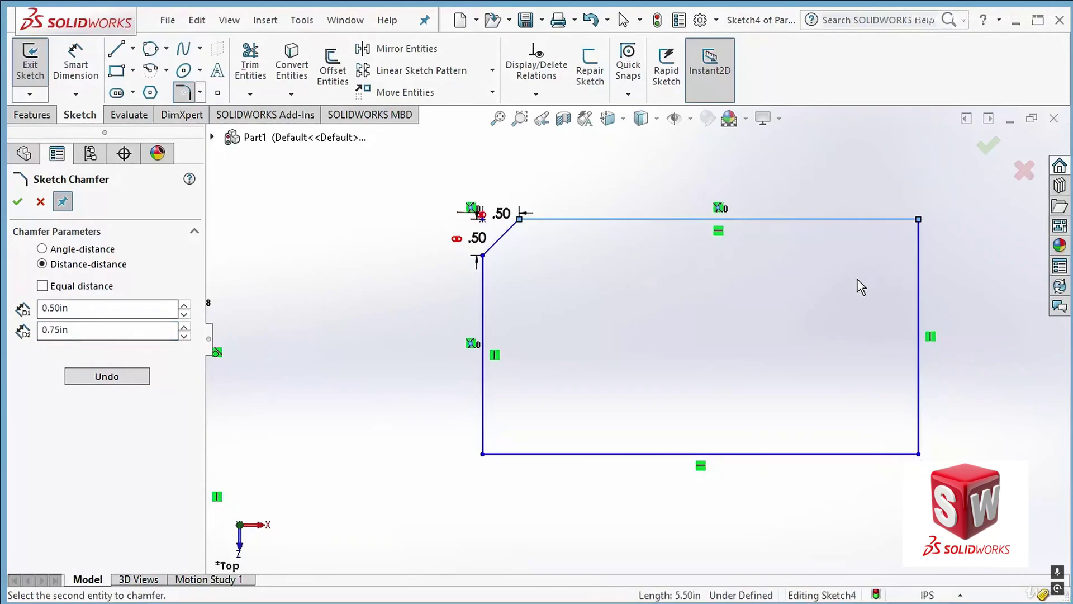
pyautogui.click(919, 256)
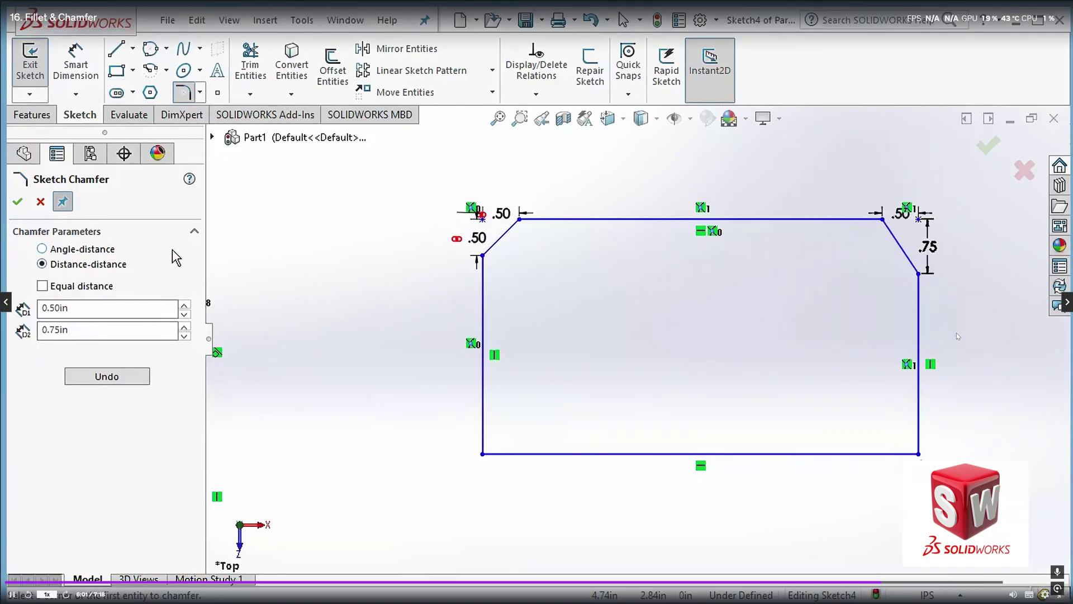
pyautogui.click(73, 253)
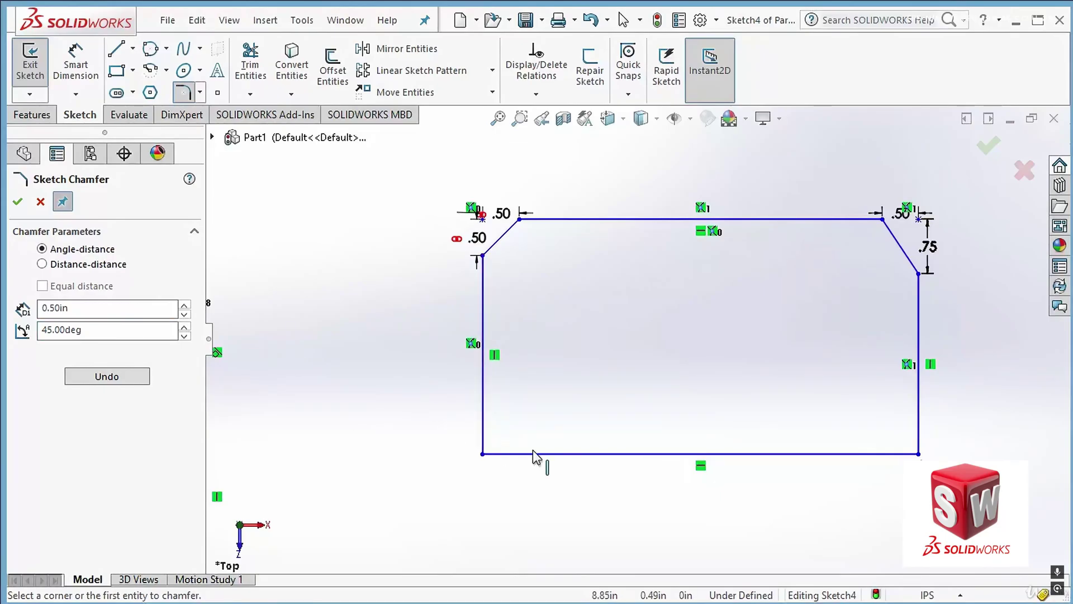
# Chamfer the bottom-left corner with 0.75 in distance at a 60° angle.
pyautogui.moveTo(92, 331); pyautogui.dragTo(3, 332)
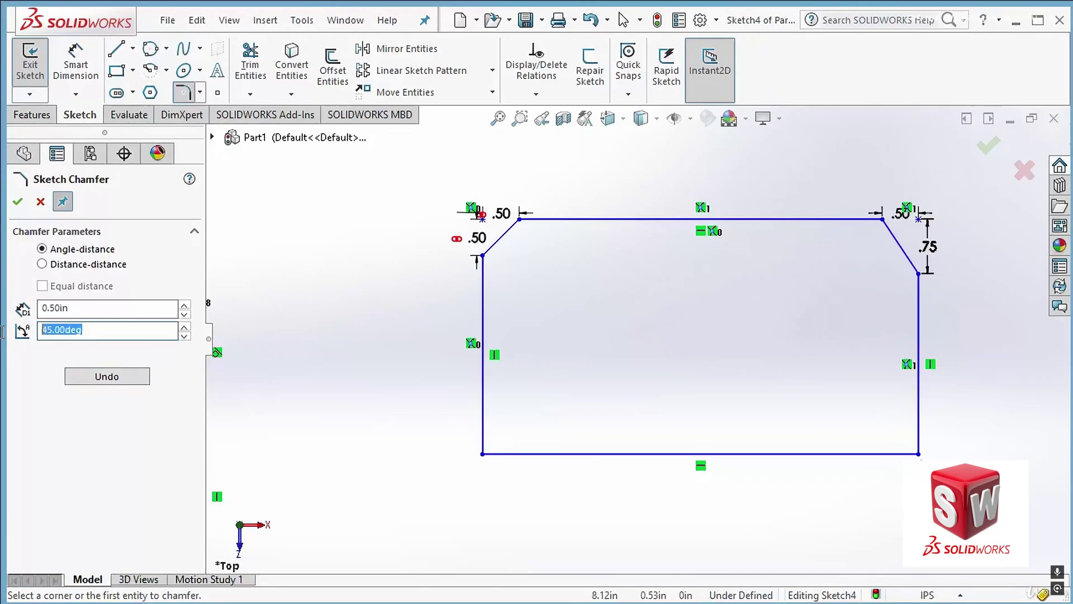
pyautogui.write('60')
pyautogui.press('Return')
pyautogui.moveTo(75, 308); pyautogui.dragTo(3, 316)
pyautogui.write('.')
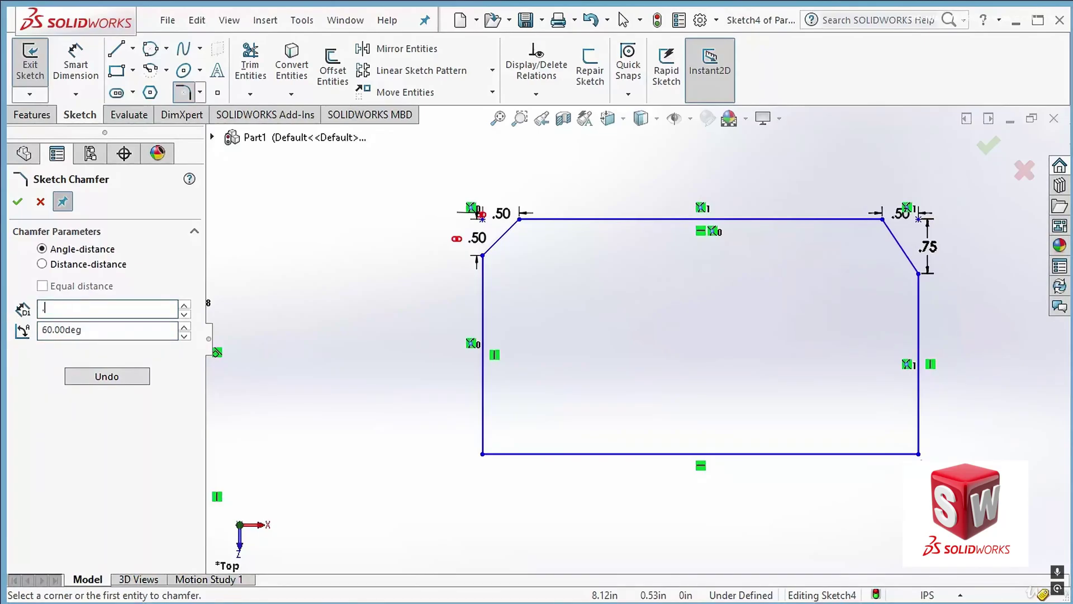
pyautogui.write('75')
pyautogui.press('Return')
pyautogui.click(482, 410)
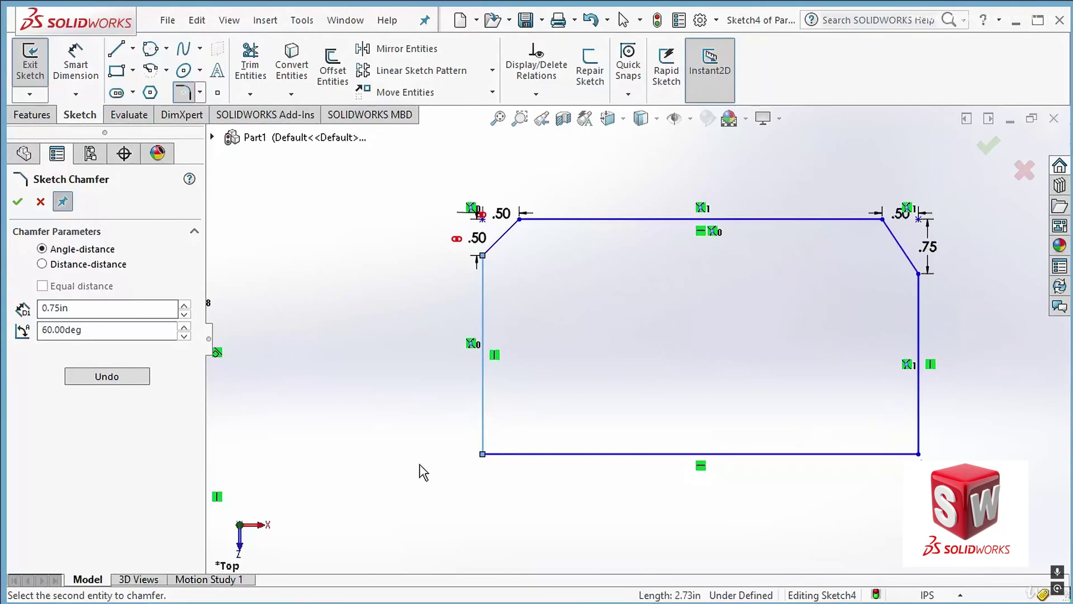
pyautogui.click(522, 454)
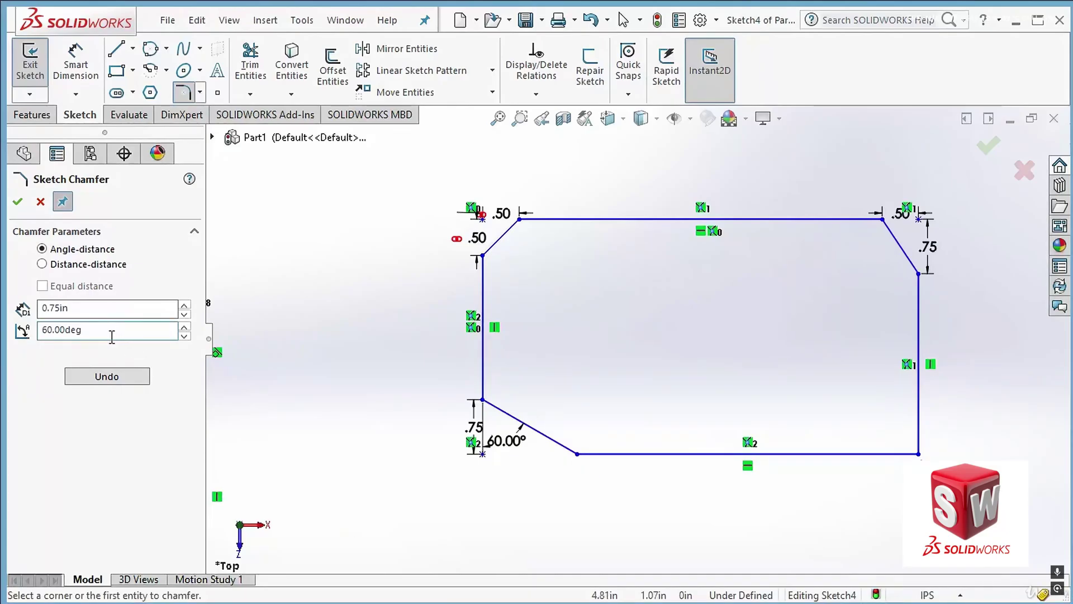
# Chamfer the bottom-right corner with 0.50 in distance at a 30° angle.
pyautogui.click(75, 311)
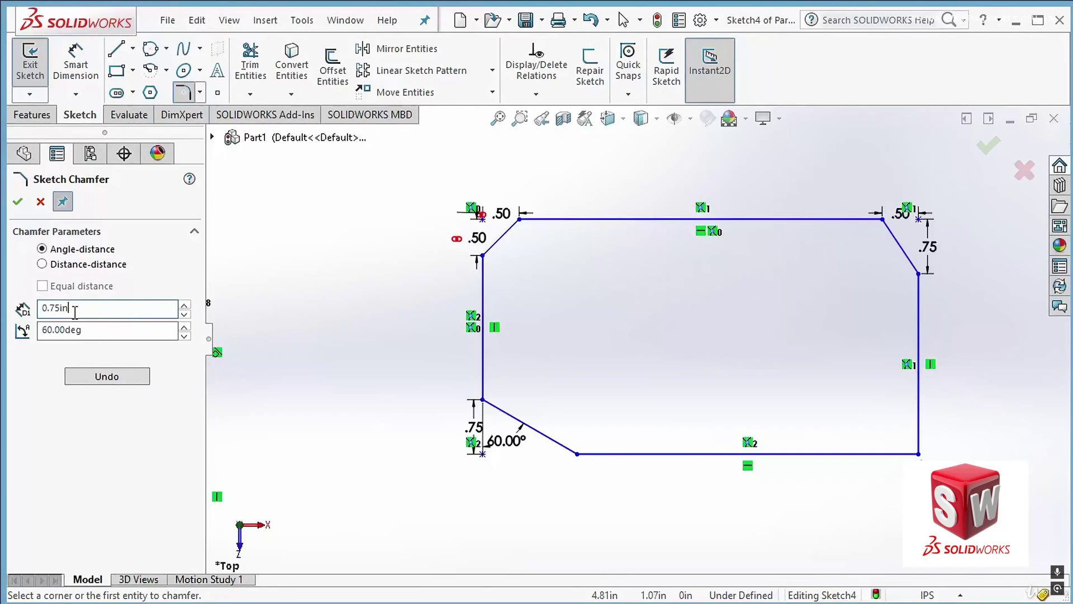
pyautogui.doubleClick(75, 312)
pyautogui.write('.5')
pyautogui.press('Return')
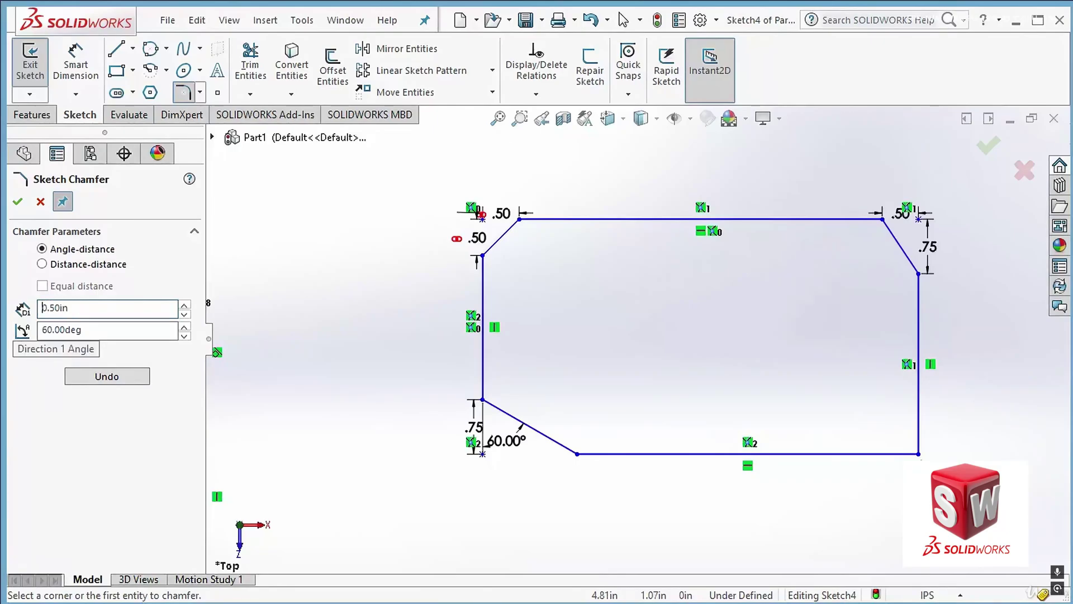
pyautogui.doubleClick(100, 331)
pyautogui.write('3')
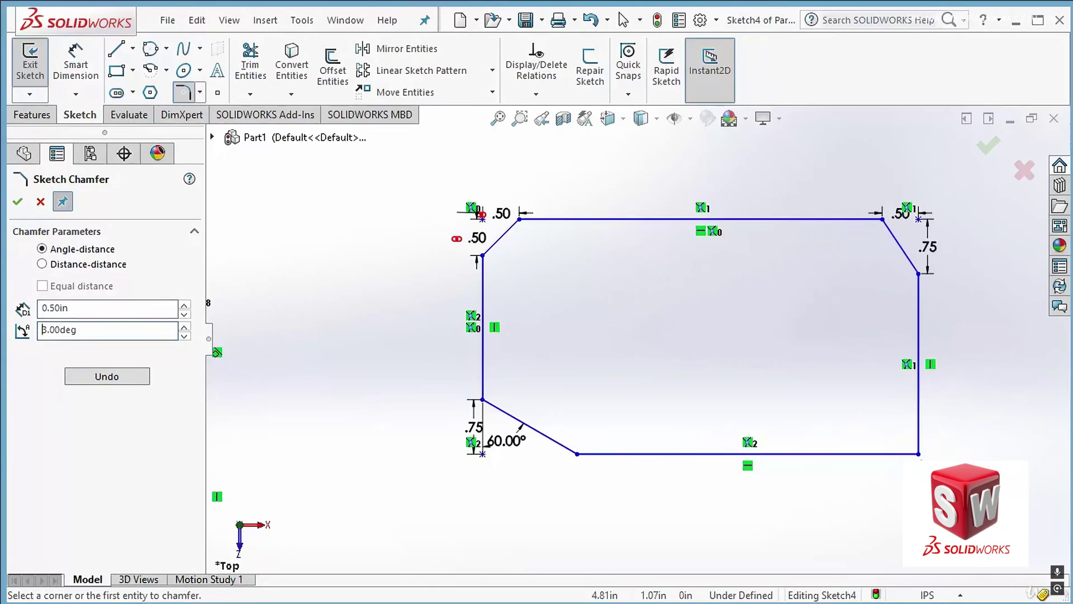
pyautogui.write('0')
pyautogui.click(126, 311)
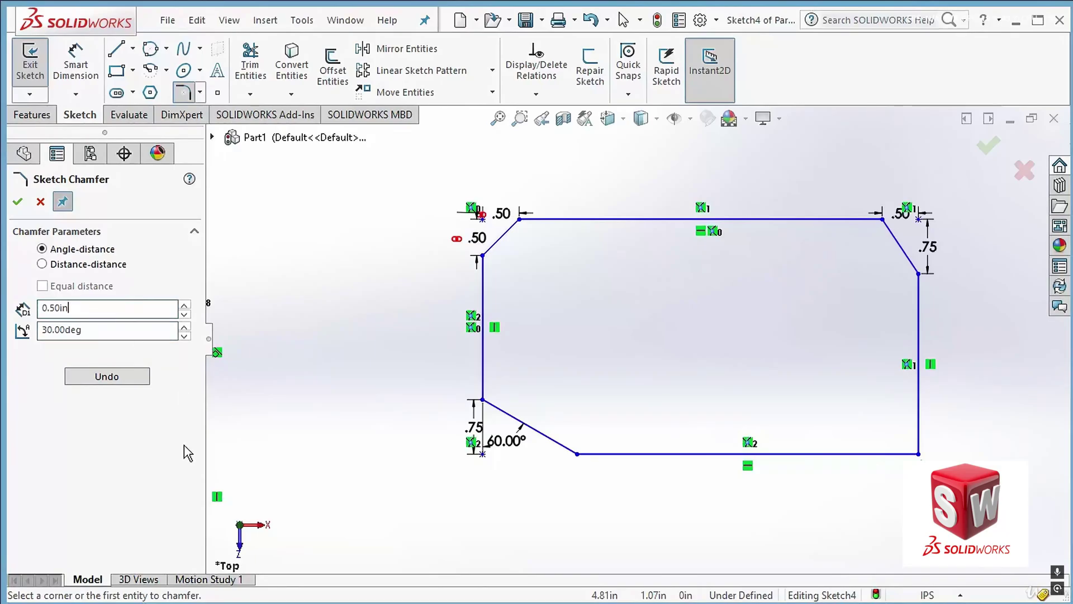
pyautogui.click(919, 414)
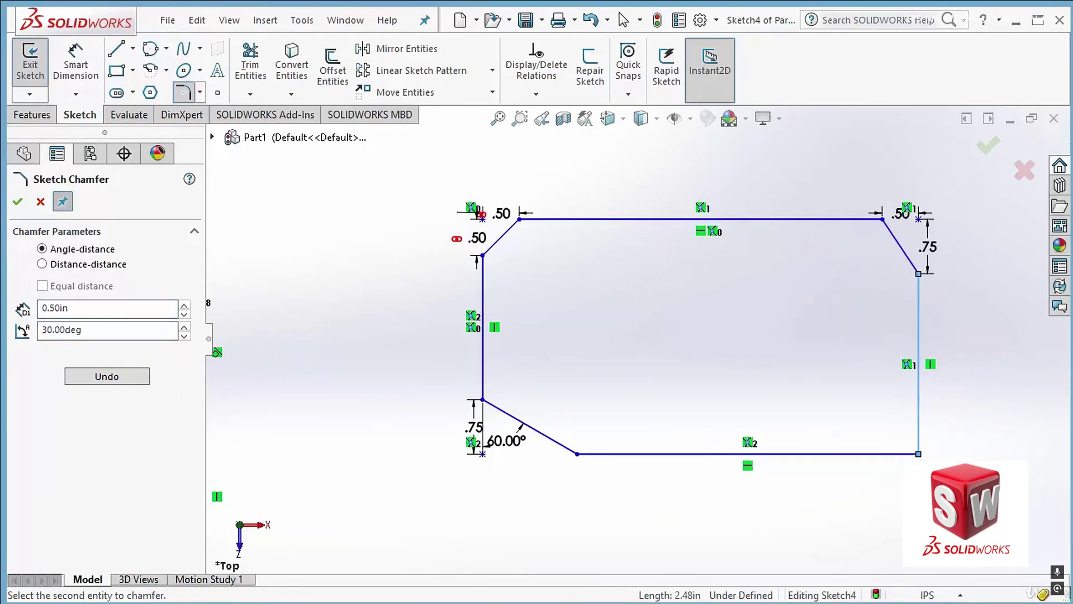
pyautogui.click(898, 455)
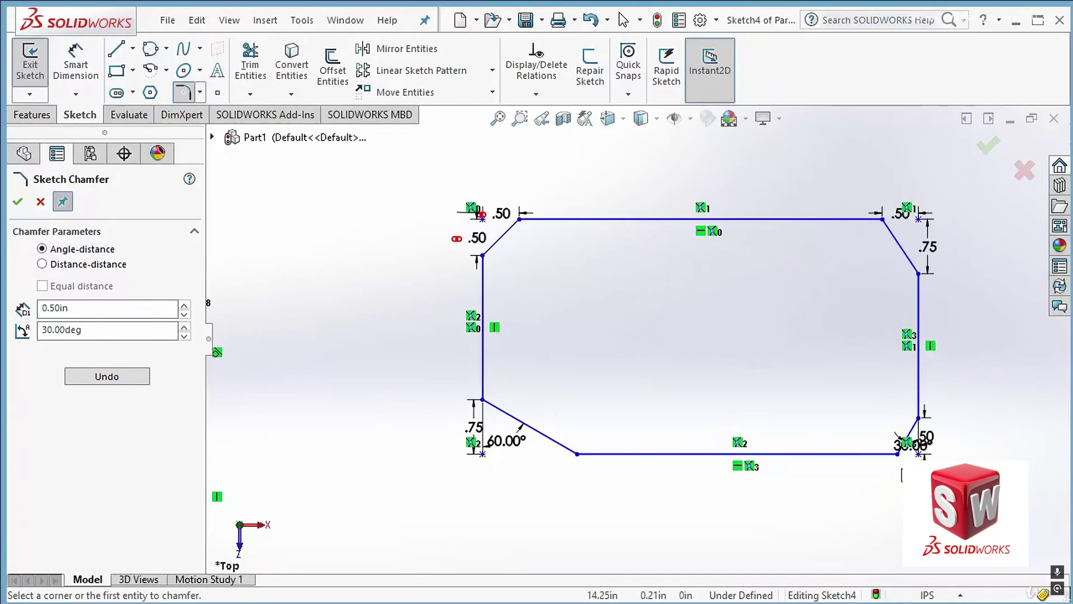